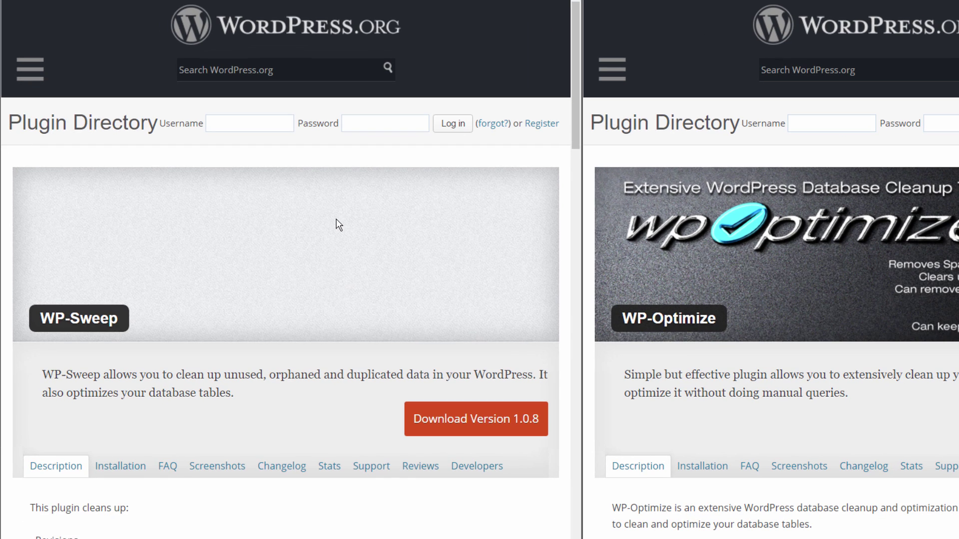
# - Scroll the WP-Sweep page through its Description, delete functions and 4.8-star Ratings sections
pyautogui.scroll(-1, 279, 232)
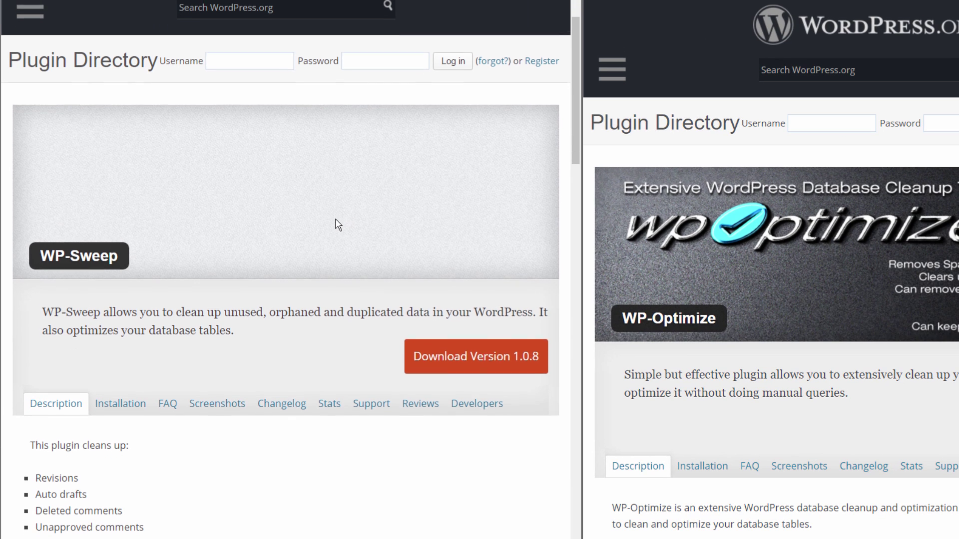
pyautogui.scroll(-1, 336, 221)
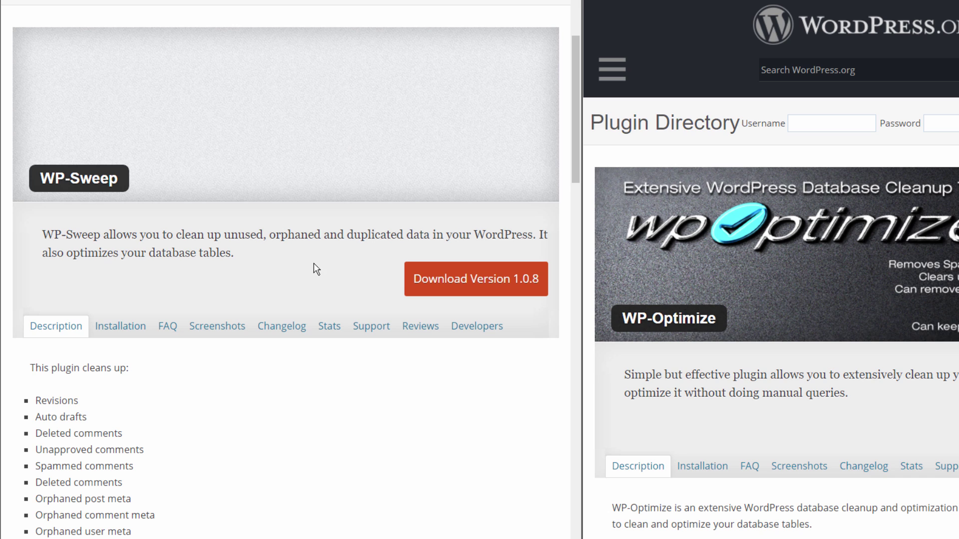
pyautogui.scroll(-2, 314, 269)
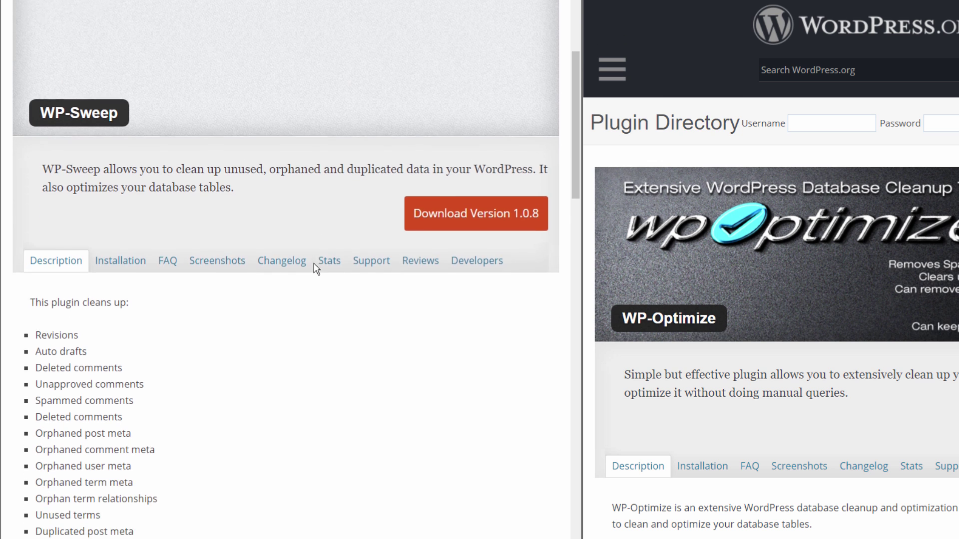
pyautogui.scroll(-1, 310, 275)
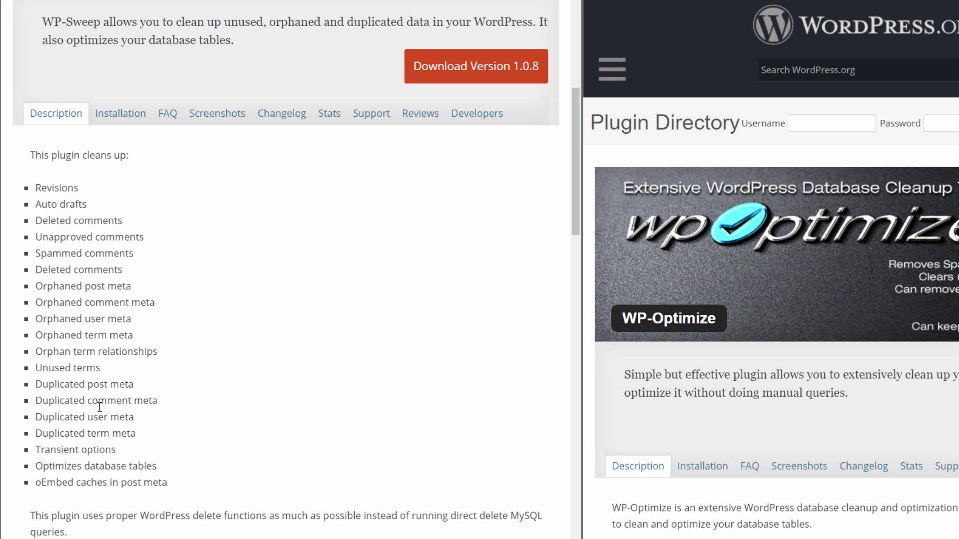
pyautogui.scroll(-4, 342, 460)
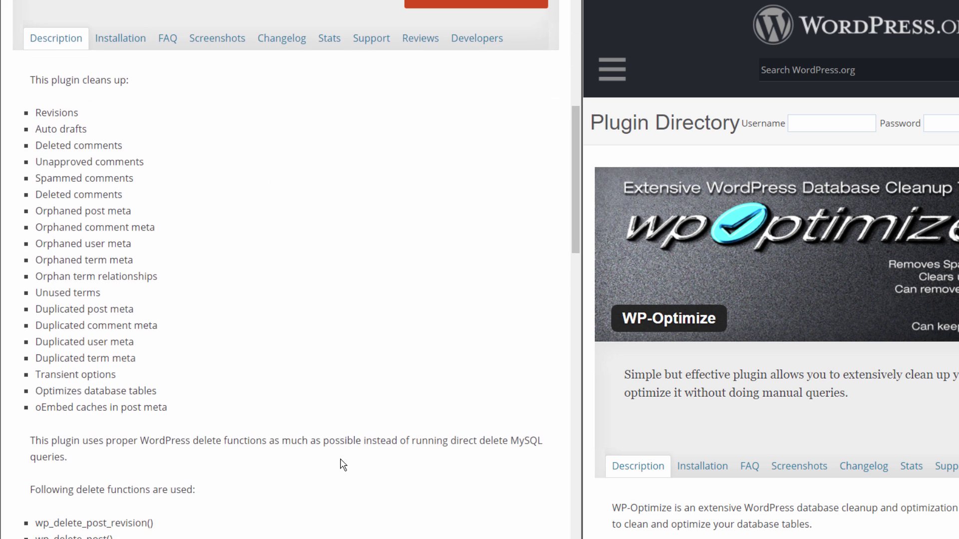
pyautogui.scroll(-4, 340, 467)
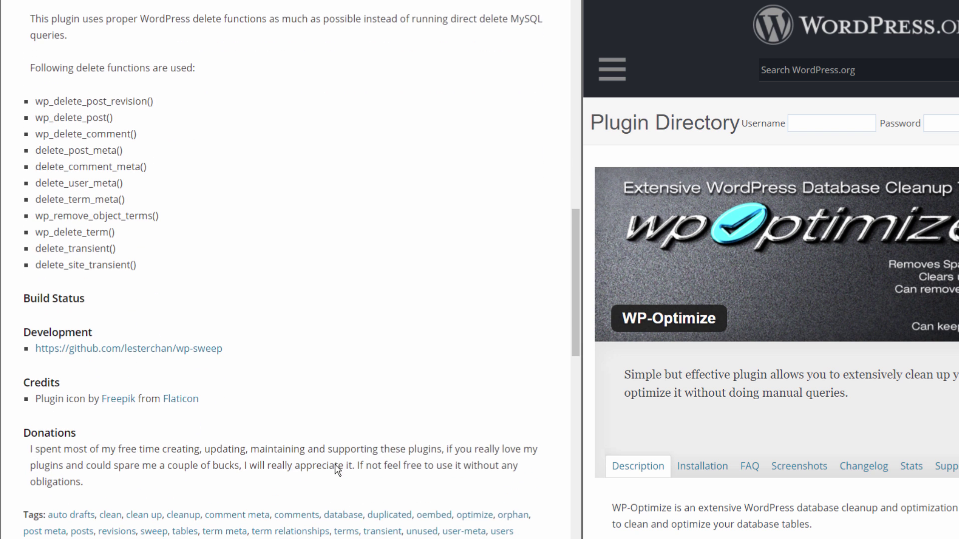
pyautogui.scroll(-4, 333, 471)
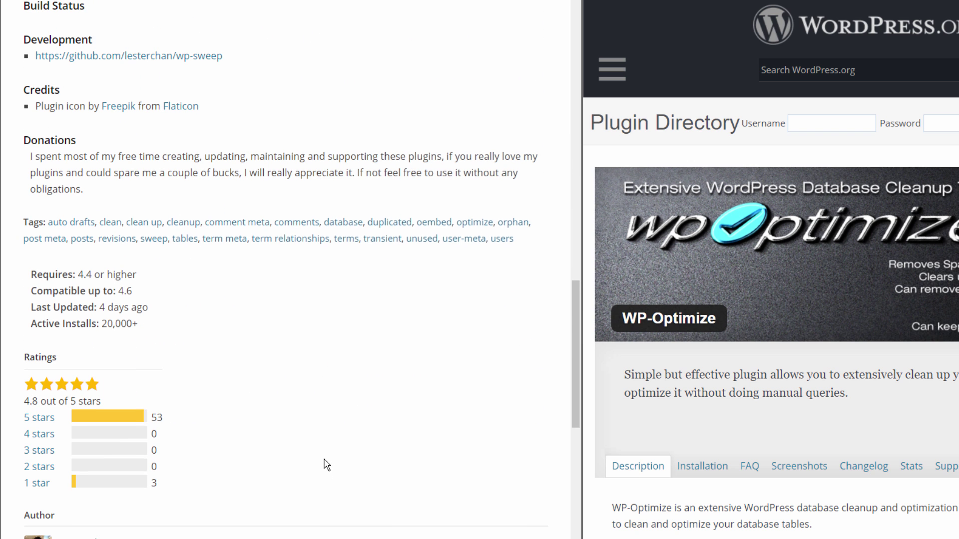
pyautogui.scroll(-1, 329, 450)
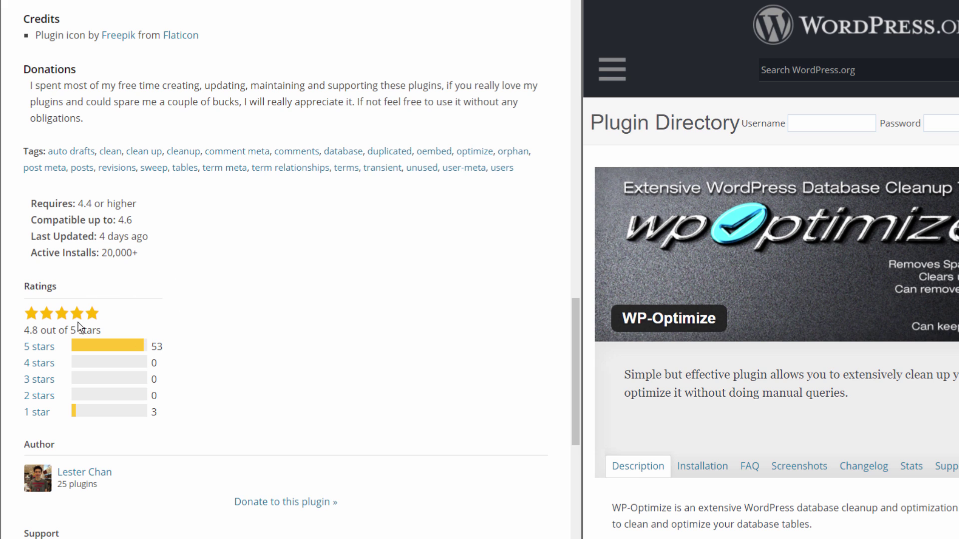
pyautogui.scroll(-2, 197, 367)
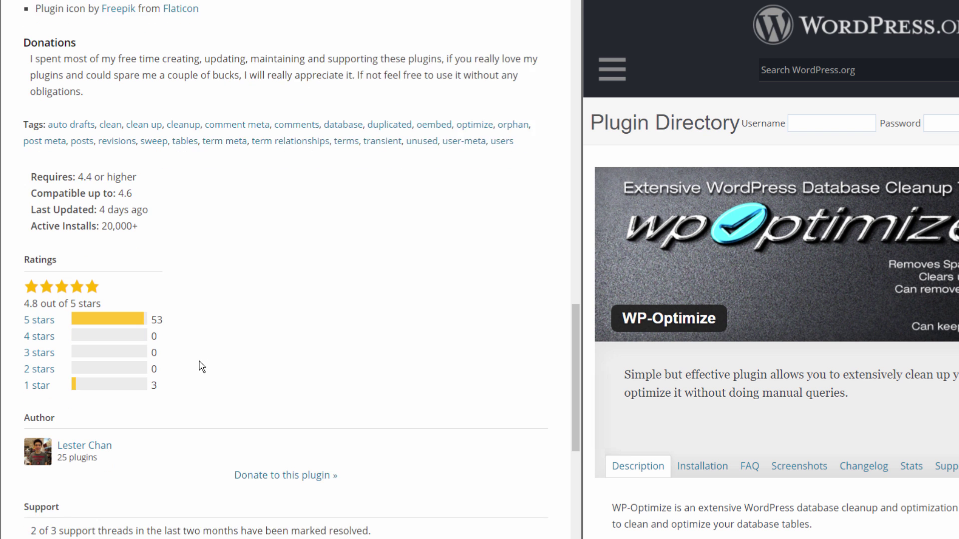
pyautogui.scroll(-2, 194, 374)
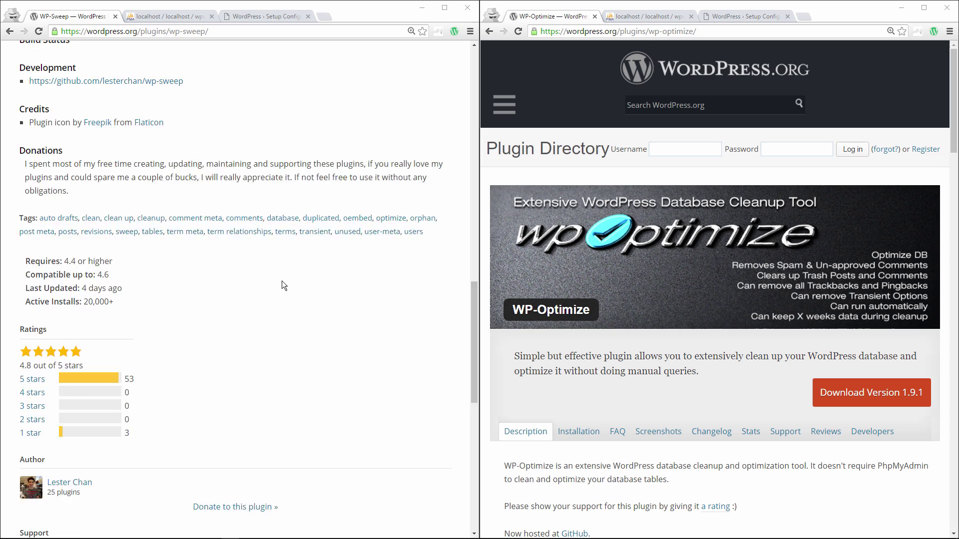
# - Return WP-Sweep to the top and scroll into WP-Optimize's feature list
pyautogui.scroll(4, 342, 283)
pyautogui.scroll(20, 282, 281)
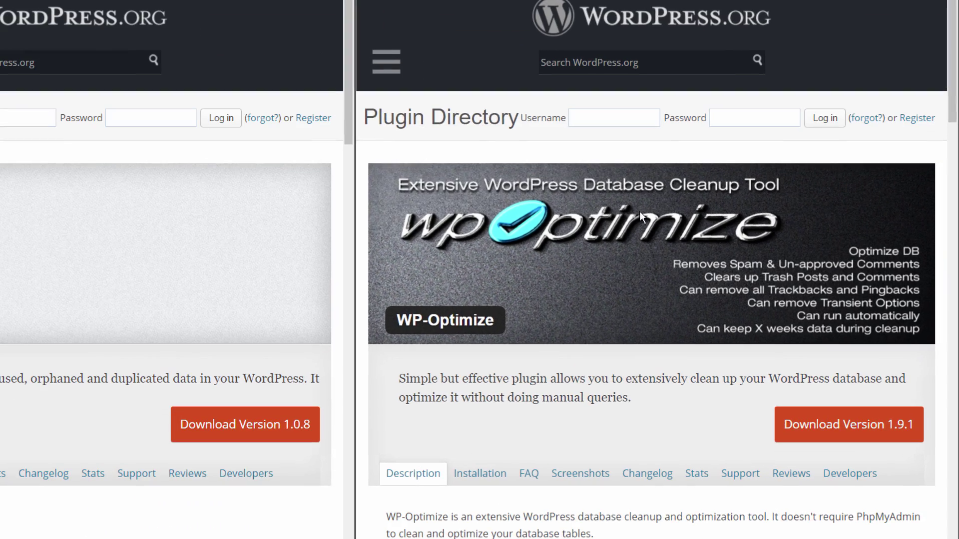
pyautogui.scroll(-2, 639, 215)
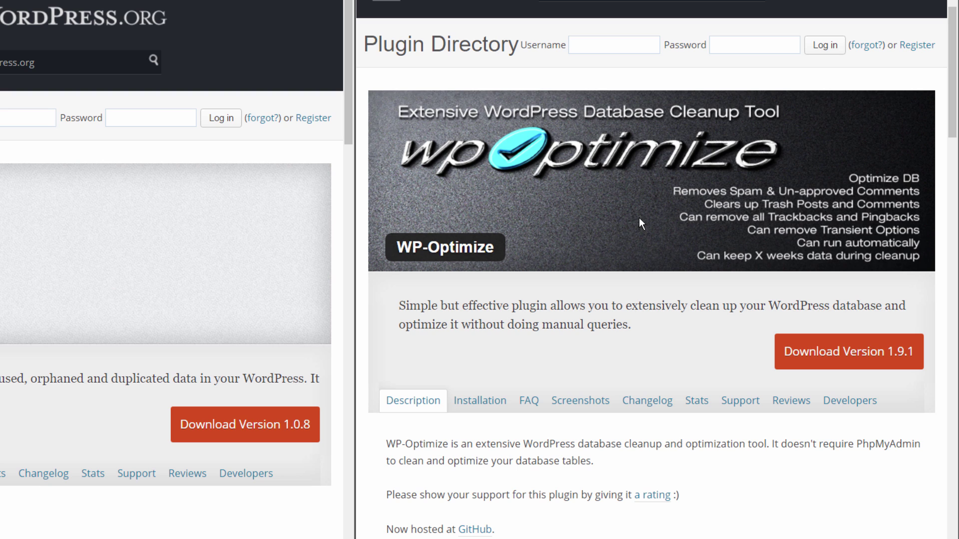
pyautogui.scroll(-5, 639, 218)
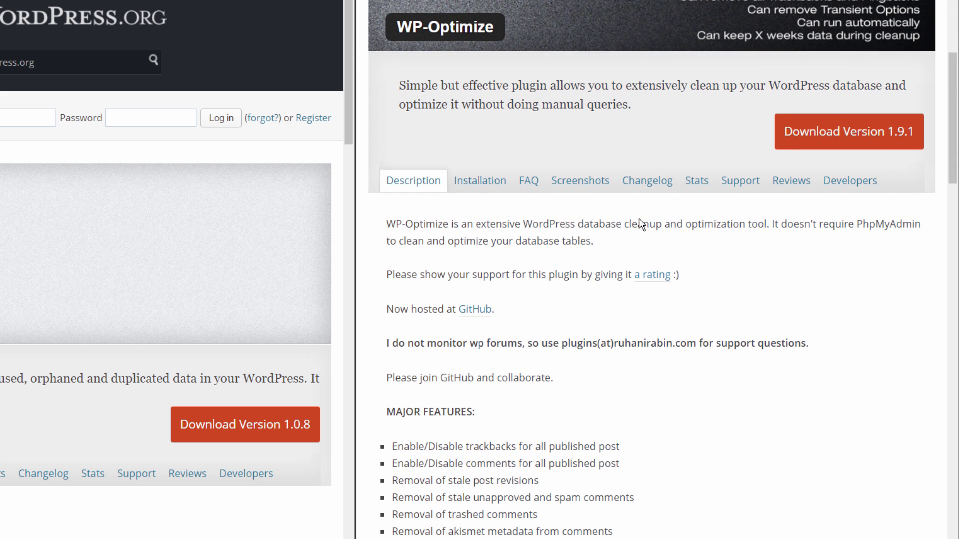
pyautogui.scroll(-5, 639, 219)
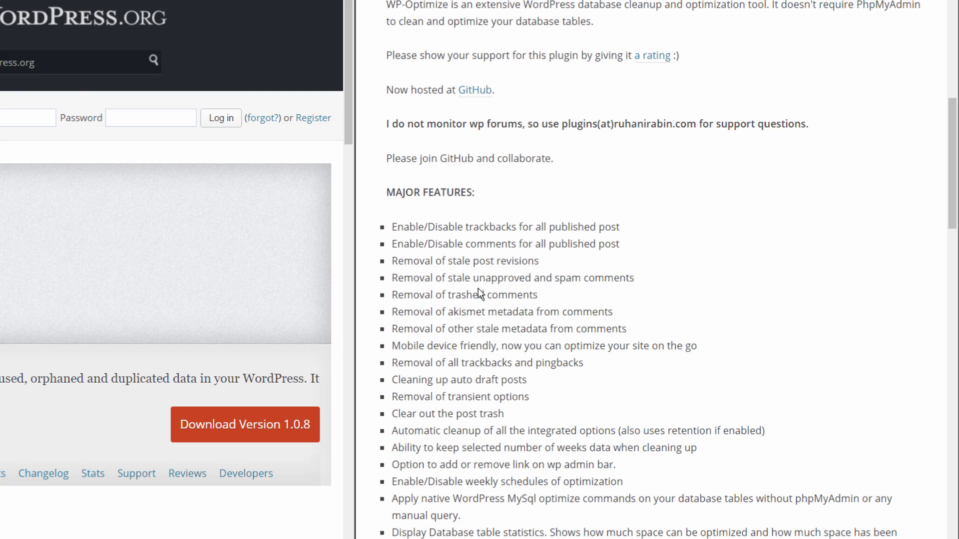
pyautogui.scroll(-5, 480, 295)
# - Scroll through WP-Optimize's requirements and 4.8-star ratings, then back to the top
pyautogui.scroll(-5, 481, 298)
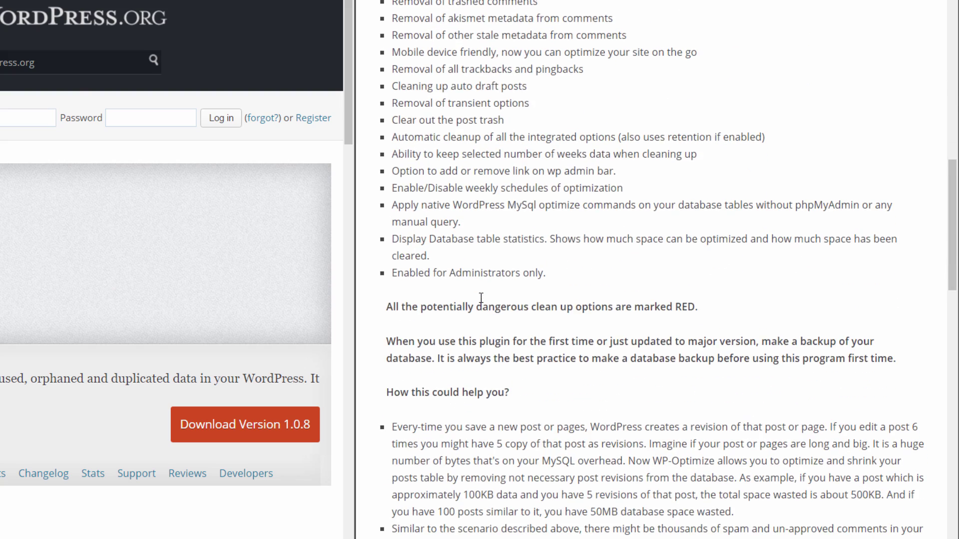
pyautogui.scroll(-6, 508, 261)
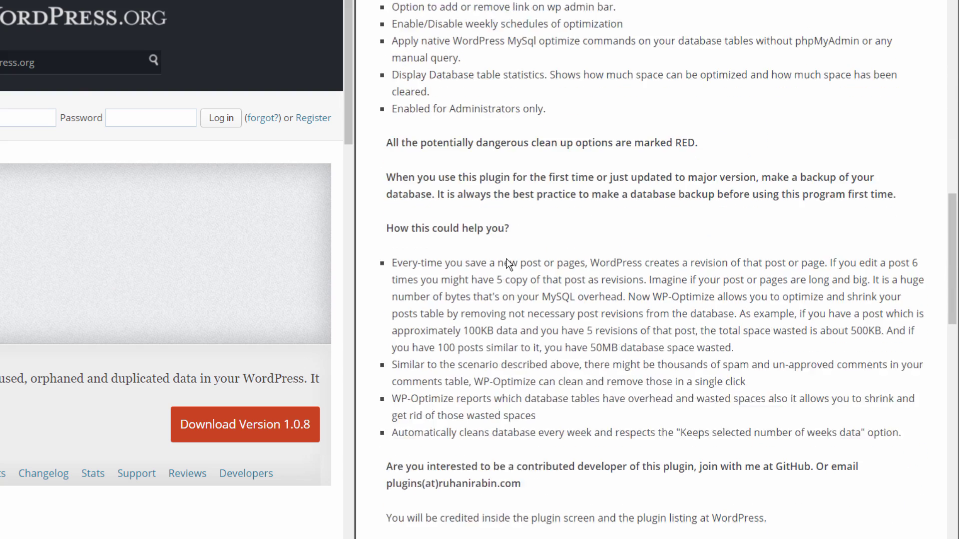
pyautogui.scroll(-7, 508, 261)
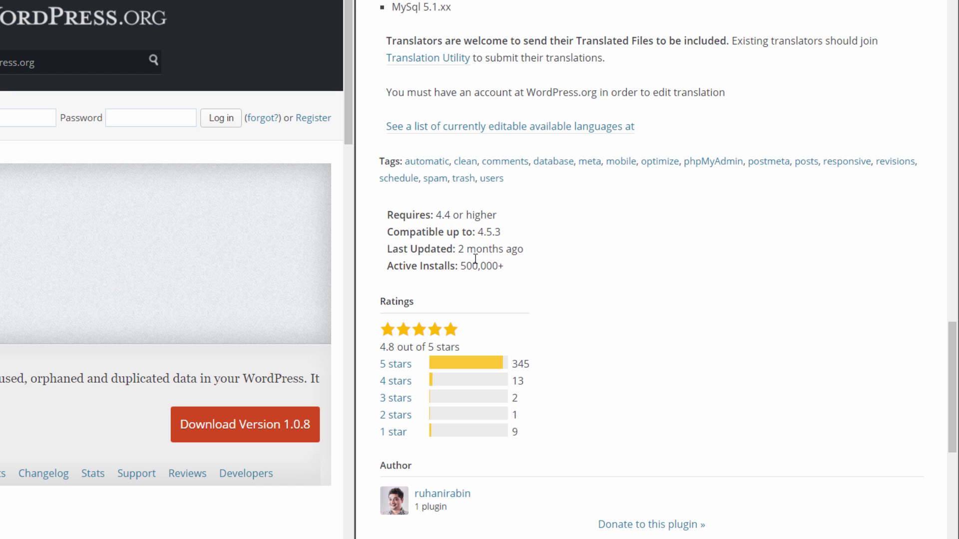
pyautogui.scroll(-1, 542, 266)
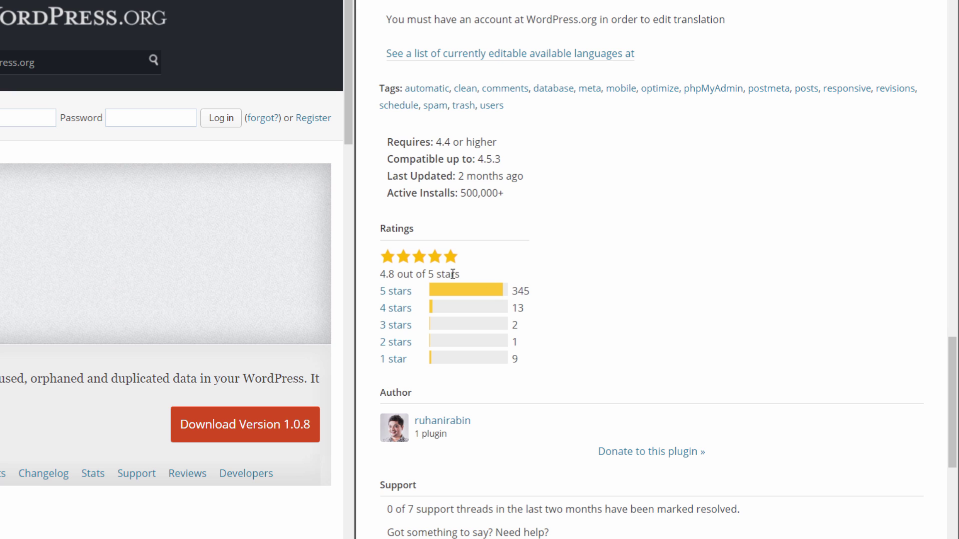
pyautogui.scroll(-1, 595, 281)
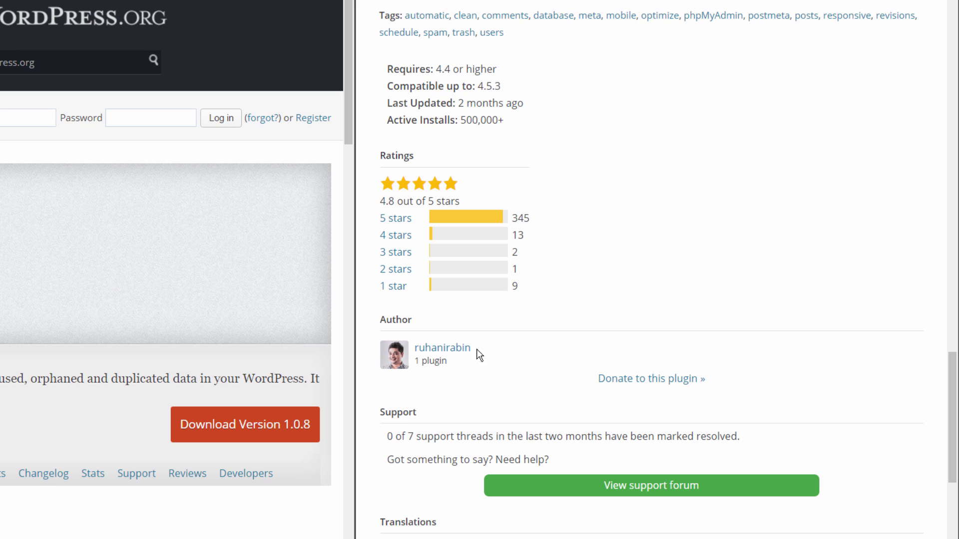
pyautogui.scroll(7, 606, 310)
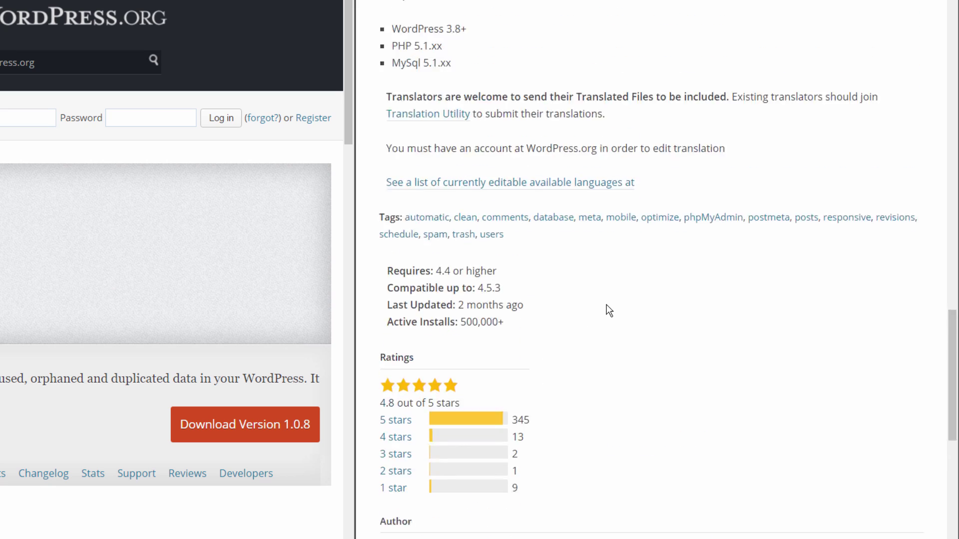
pyautogui.scroll(10, 605, 303)
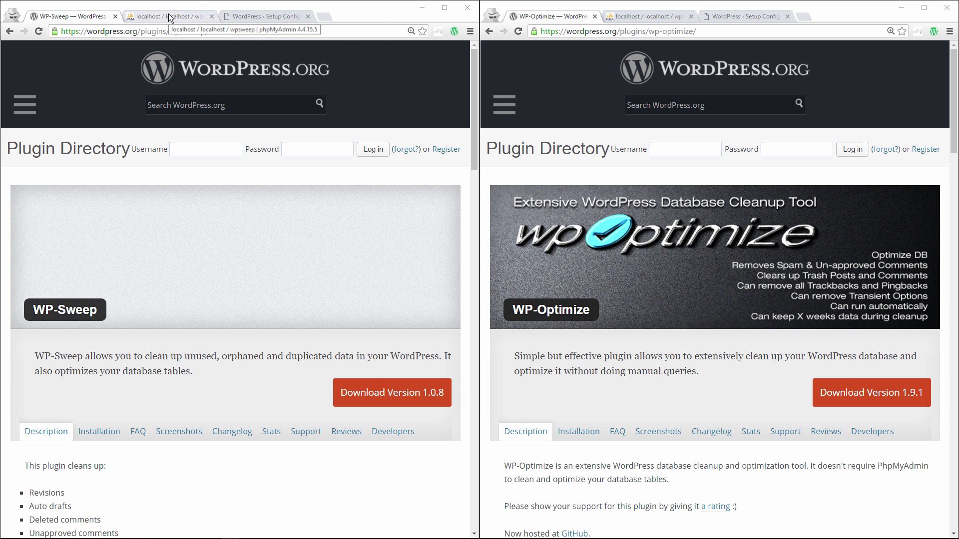
# - Show the empty wpsweep database in the left window and wpoptimize in the right
pyautogui.click(171, 19)
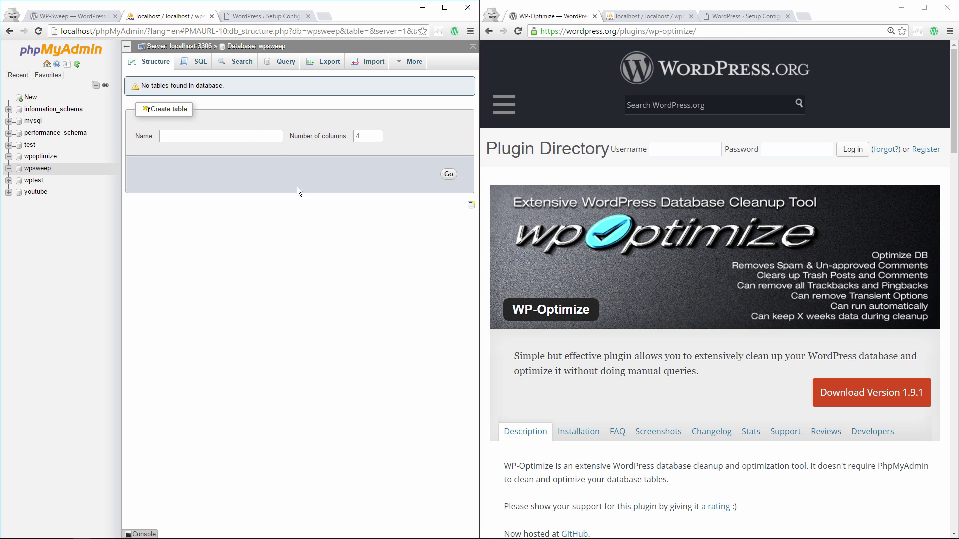
pyautogui.click(651, 17)
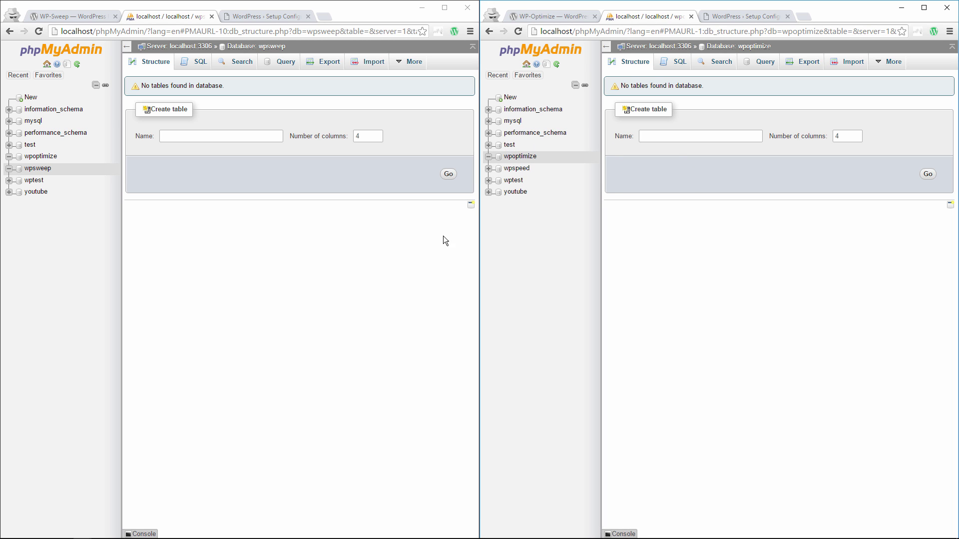
# - Connect the first site to database 'wpsweep' with username root, keeping English
pyautogui.click(274, 17)
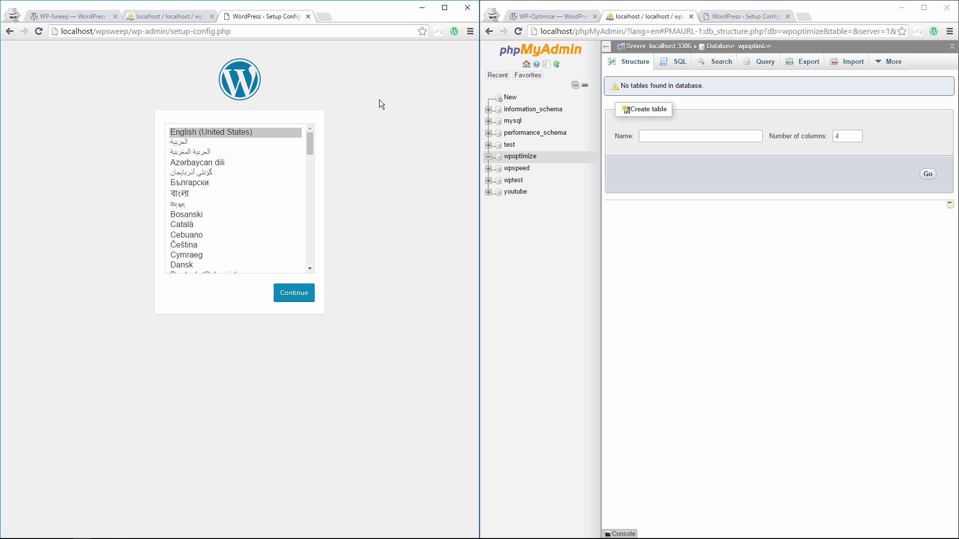
pyautogui.click(728, 17)
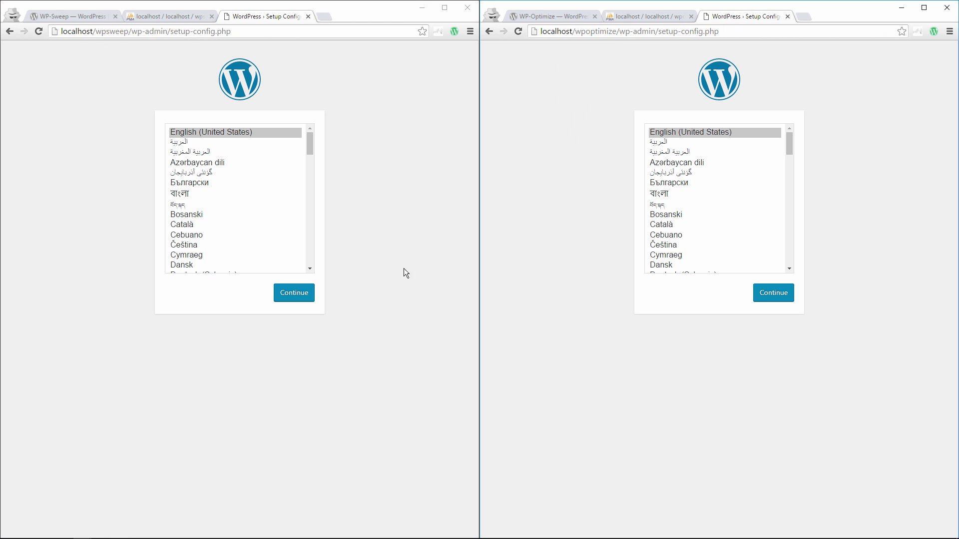
pyautogui.click(290, 297)
pyautogui.doubleClick(168, 152)
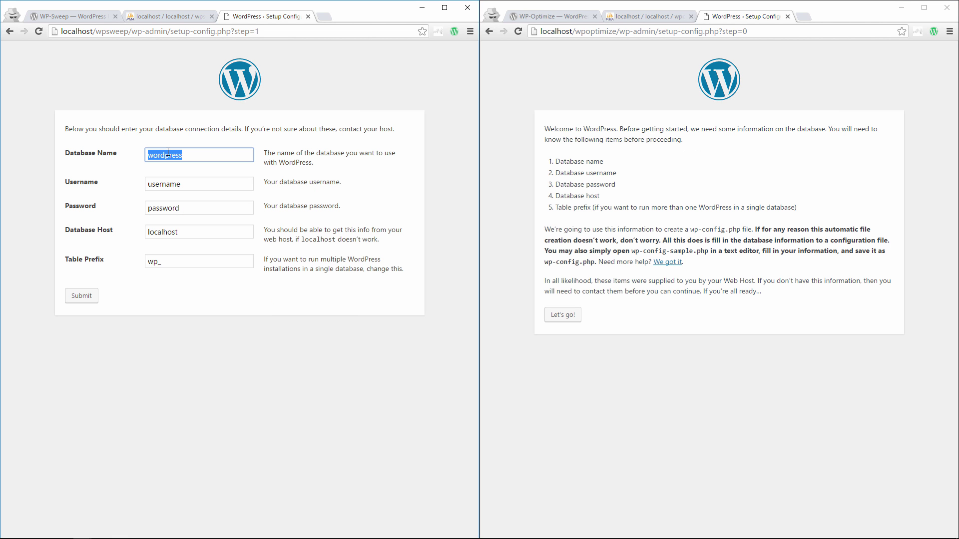
pyautogui.write('wpsweep')
pyautogui.press('Tab')
pyautogui.write('root')
pyautogui.press('Tab')
pyautogui.write('root')
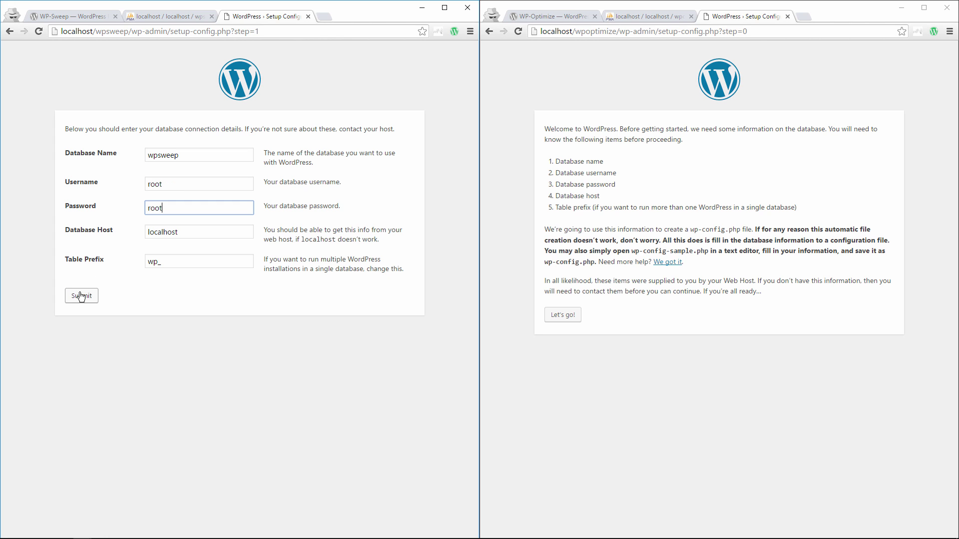
pyautogui.click(81, 296)
# - Connect the second site to database 'wpoptimize' as root, then run the first site's install
pyautogui.click(563, 315)
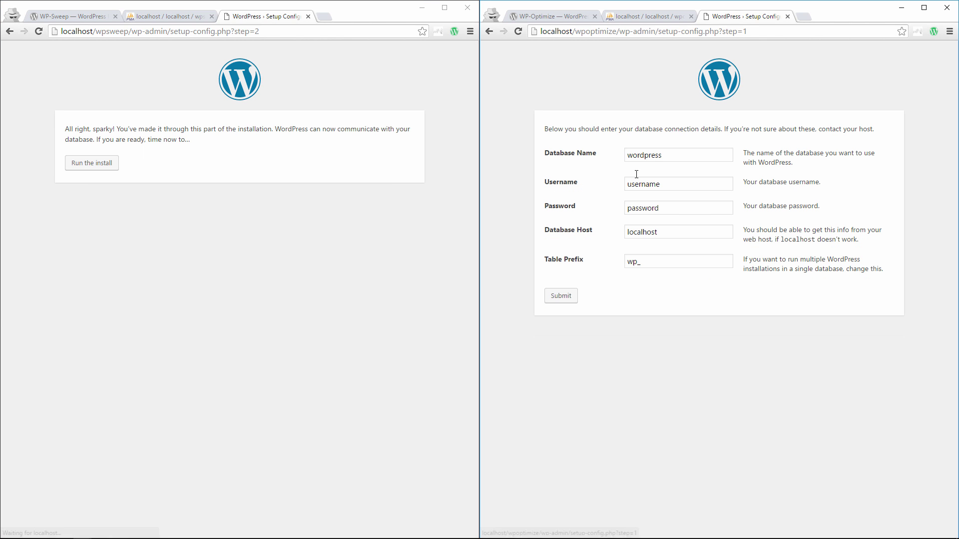
pyautogui.doubleClick(654, 157)
pyautogui.write('wp')
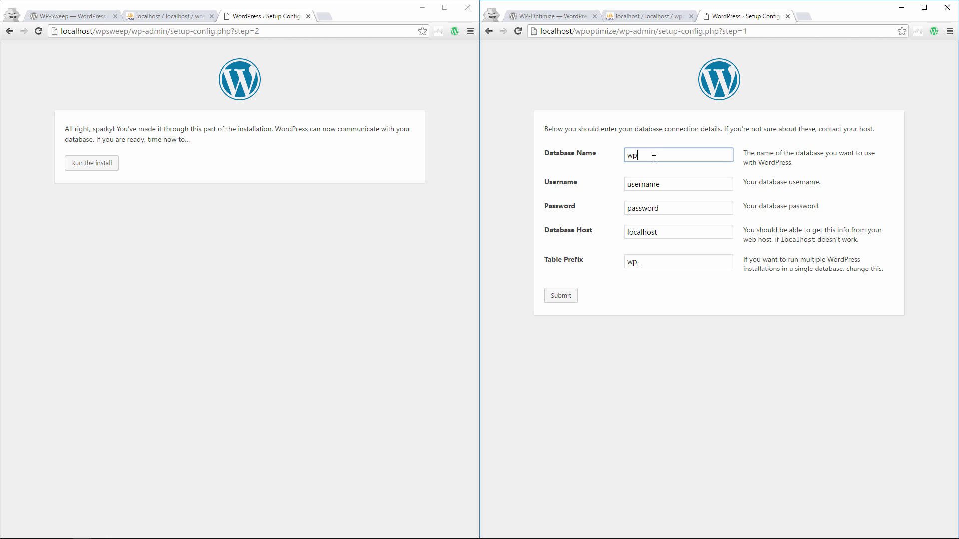
pyautogui.write('optimize')
pyautogui.press('Tab')
pyautogui.write('root')
pyautogui.press('Tab')
pyautogui.write('root')
pyautogui.press('Tab')
pyautogui.press('Tab')
pyautogui.press('Tab')
pyautogui.press('Return')
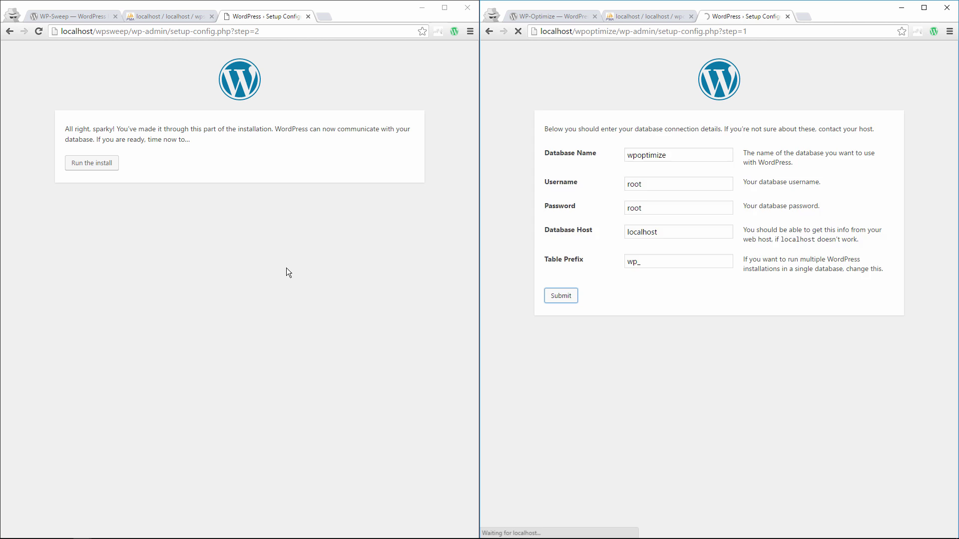
pyautogui.click(92, 163)
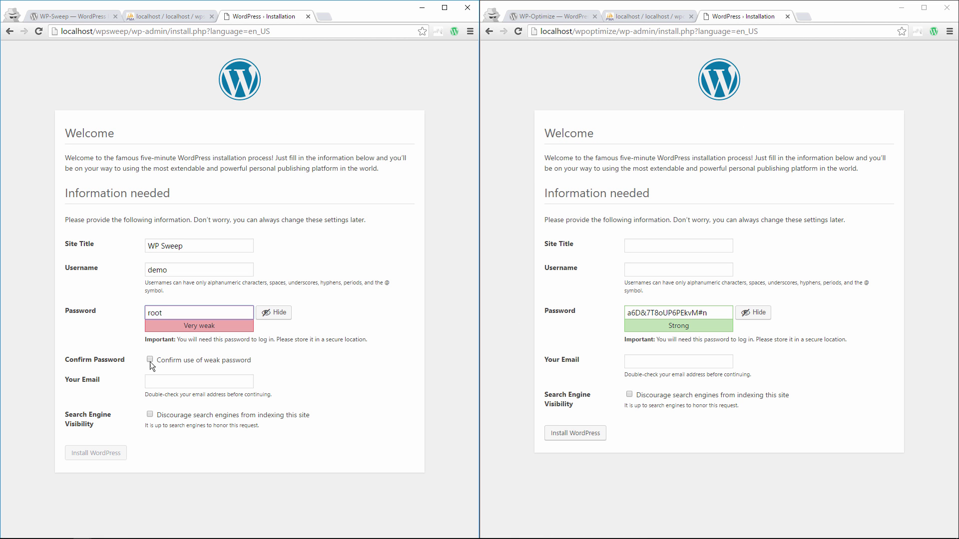
# - Install the first site with the weak password, an admin email and search indexing discouraged
pyautogui.click(150, 360)
pyautogui.press('Tab')
pyautogui.press('Tab')
pyautogui.press('space')
pyautogui.press('Return')
# - Finish the second site's install with indexing discouraged, then open both sites' login pages
pyautogui.click(654, 246)
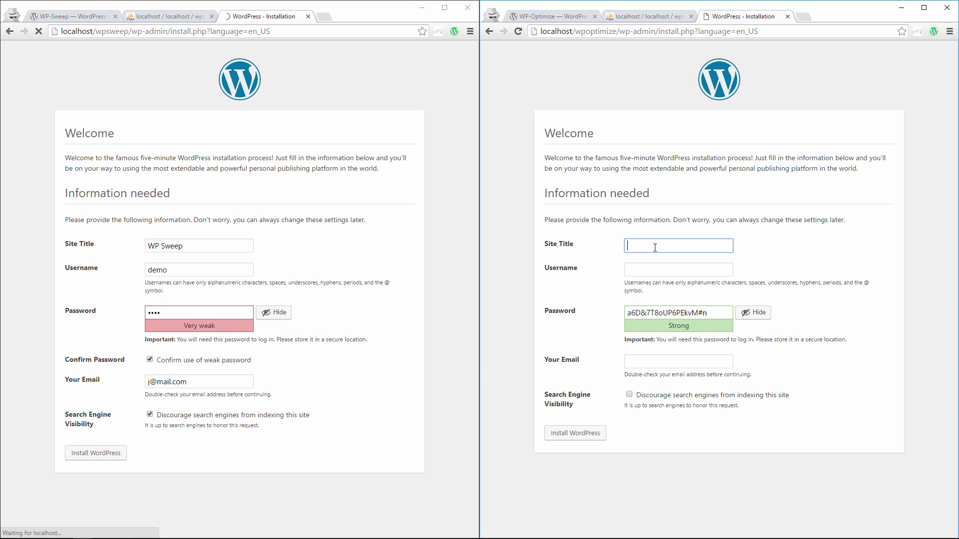
pyautogui.write('WP')
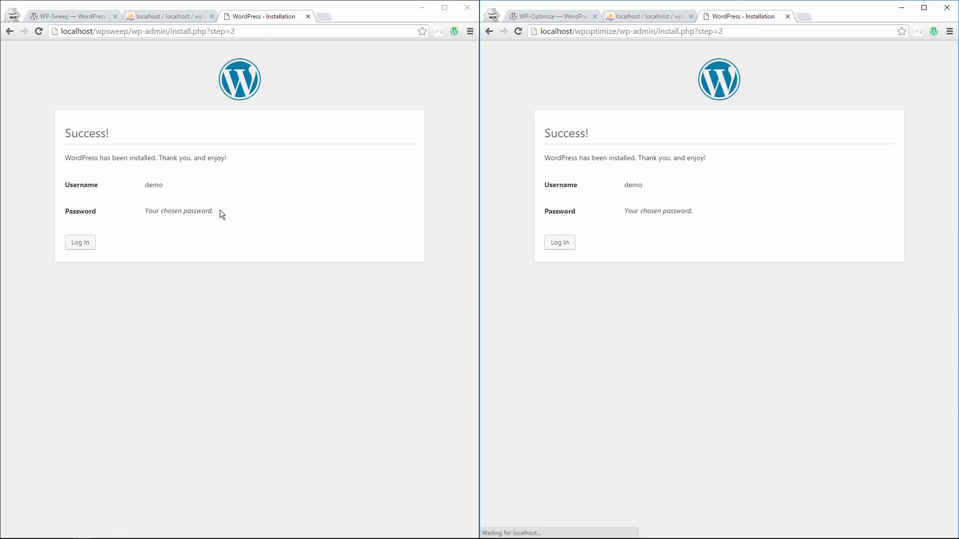
pyautogui.click(80, 242)
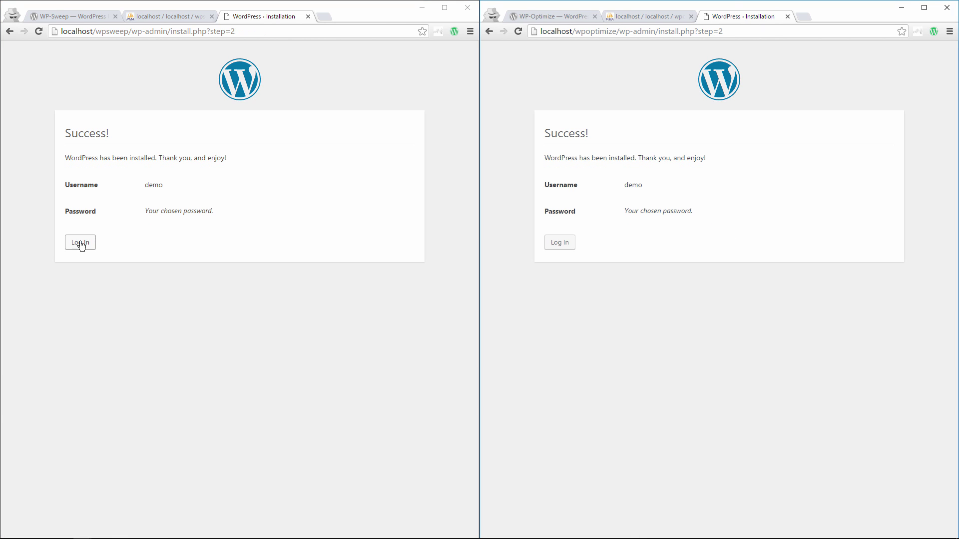
pyautogui.click(561, 243)
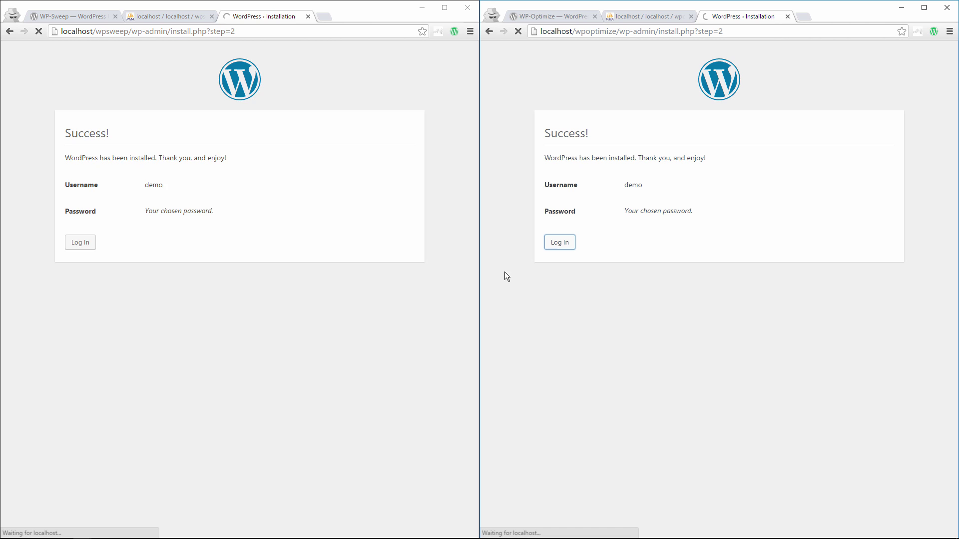
# - Log in to the WP Sweep site as 'demo' with its password
pyautogui.click(192, 164)
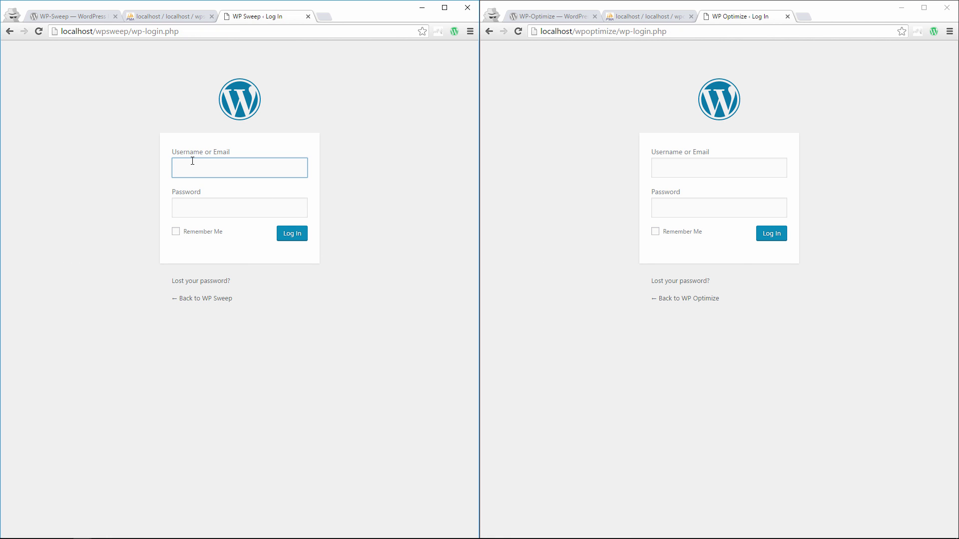
pyautogui.write('demo')
pyautogui.press('Tab')
pyautogui.write('demo')
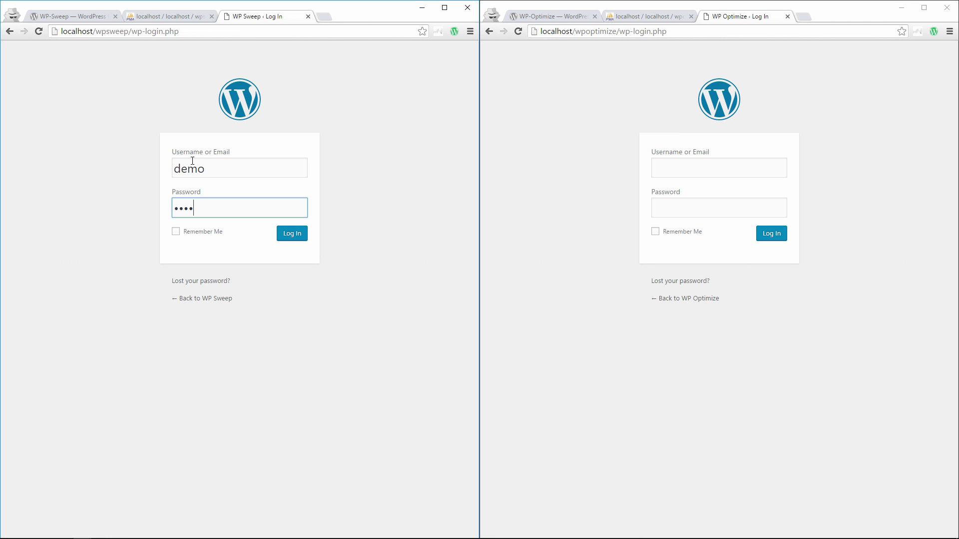
pyautogui.click(294, 239)
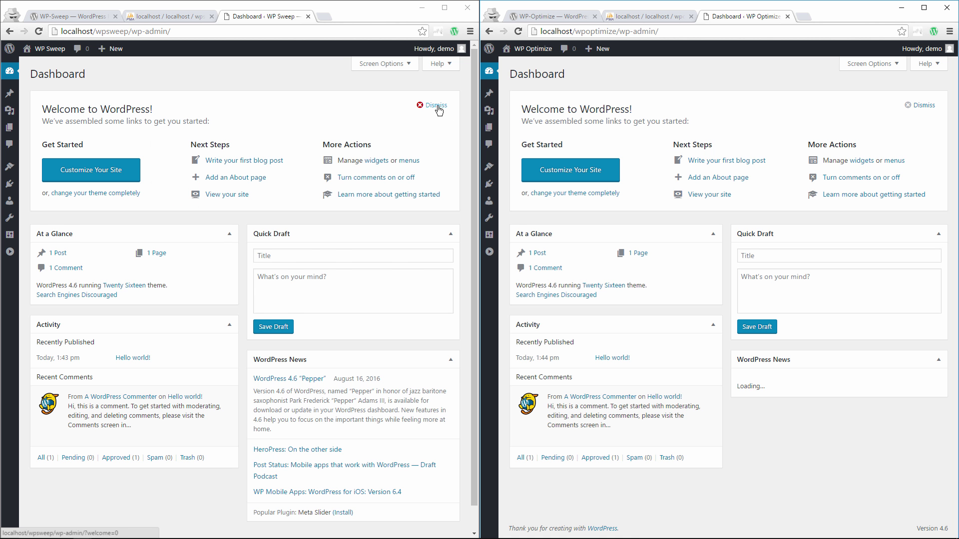
# - Dismiss both dashboards' Welcome panels and expand both admin menus with labels
pyautogui.click(438, 107)
pyautogui.click(922, 106)
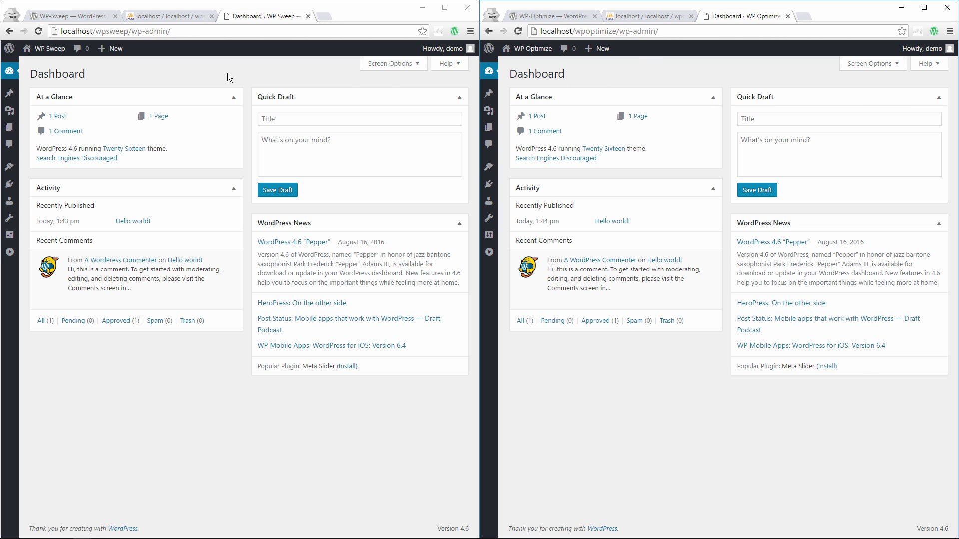
pyautogui.click(9, 252)
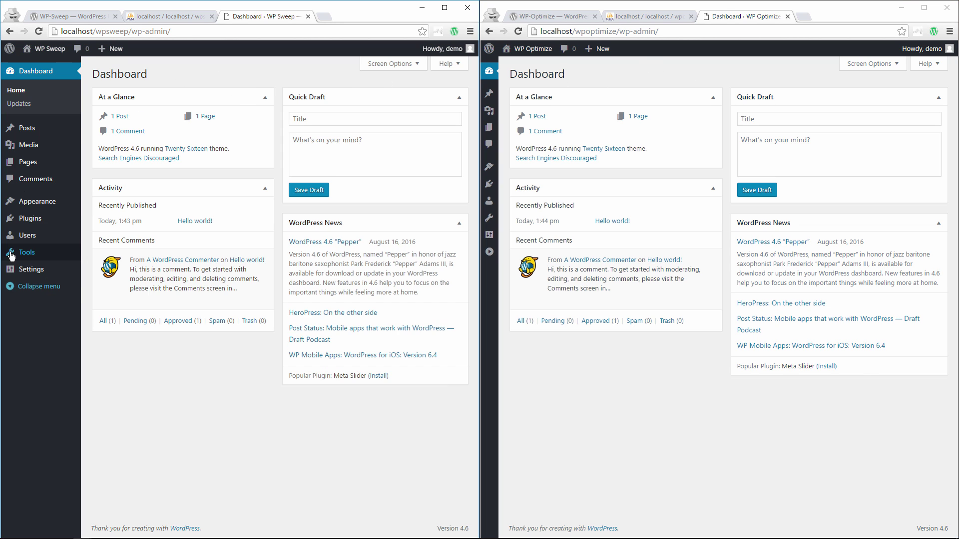
pyautogui.click(490, 252)
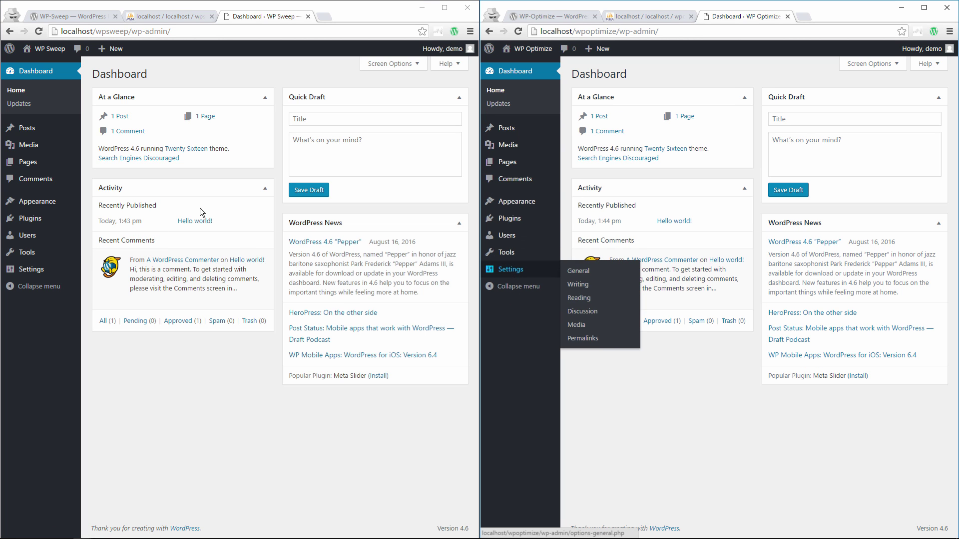
pyautogui.moveTo(42, 224)
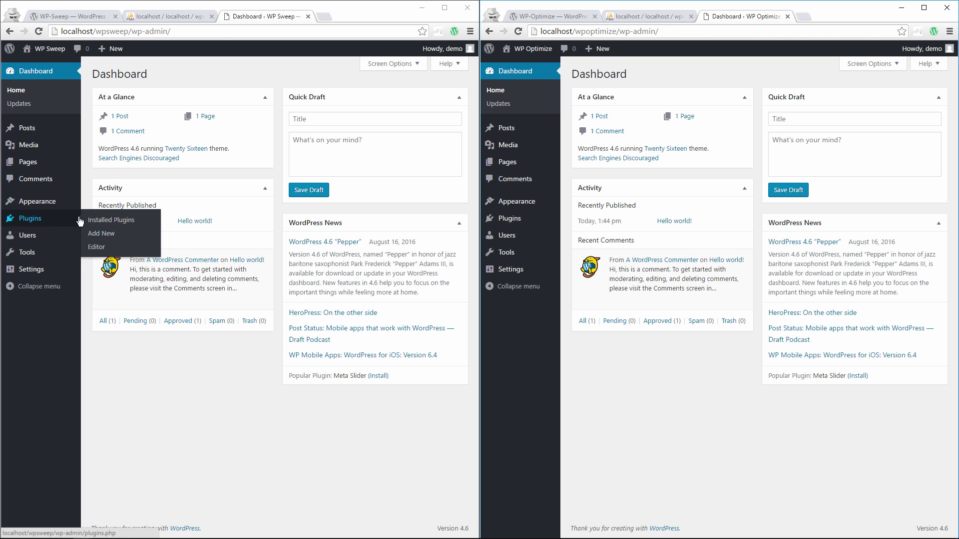
# - Search the plugin directory for 'wp sweep' on the first site and install WP-Sweep
pyautogui.click(98, 235)
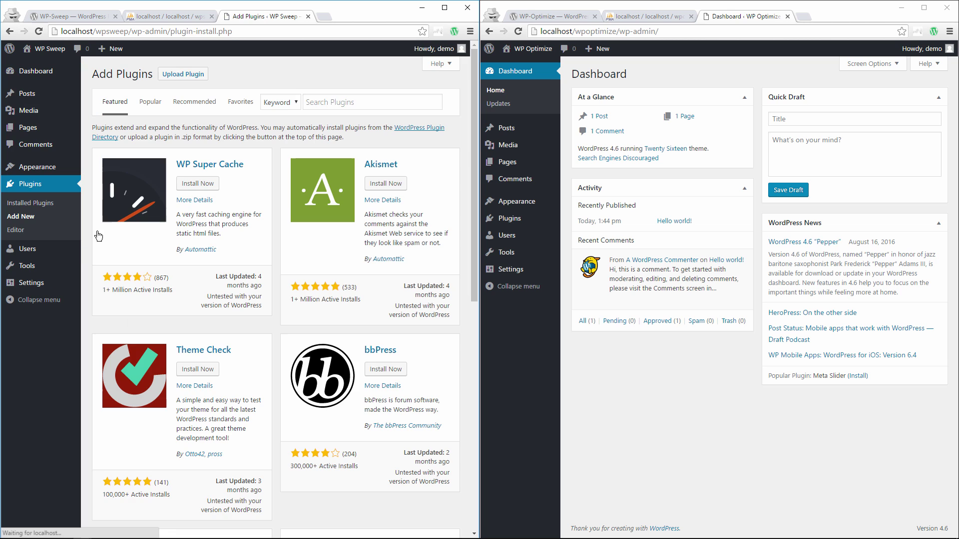
pyautogui.click(390, 99)
pyautogui.write('wp sweep')
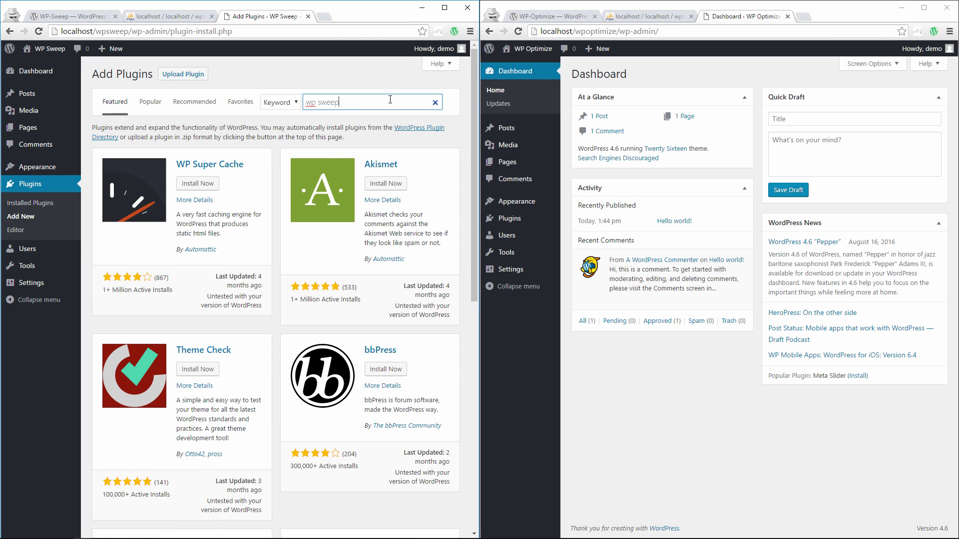
pyautogui.click(197, 197)
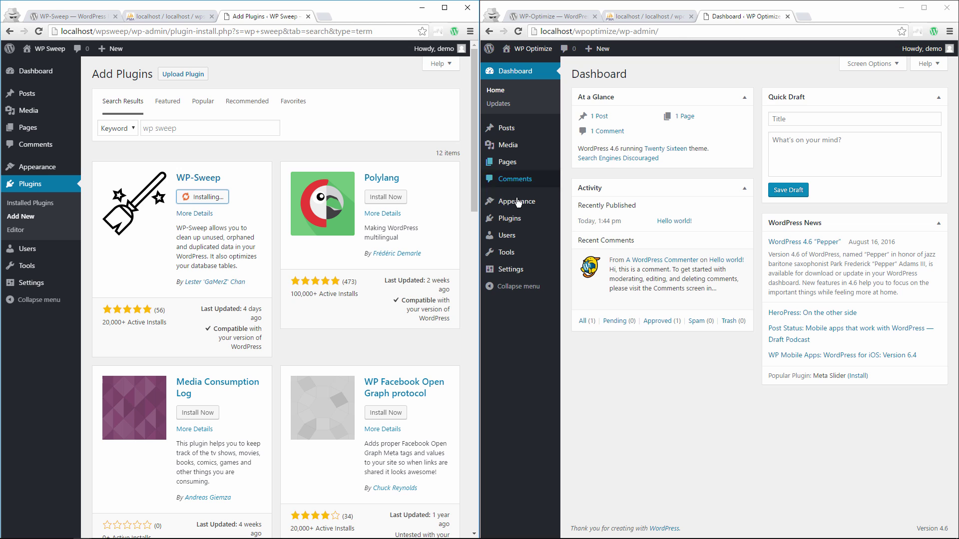
# - Search for 'wp optimize' on the second site and install WP-Optimize
pyautogui.moveTo(510, 218)
pyautogui.click(582, 233)
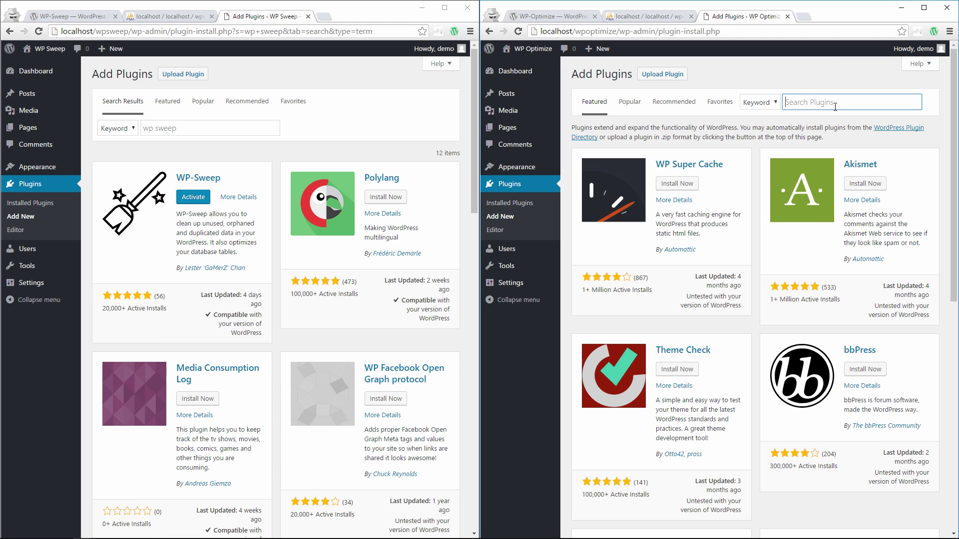
pyautogui.write('wp optimize')
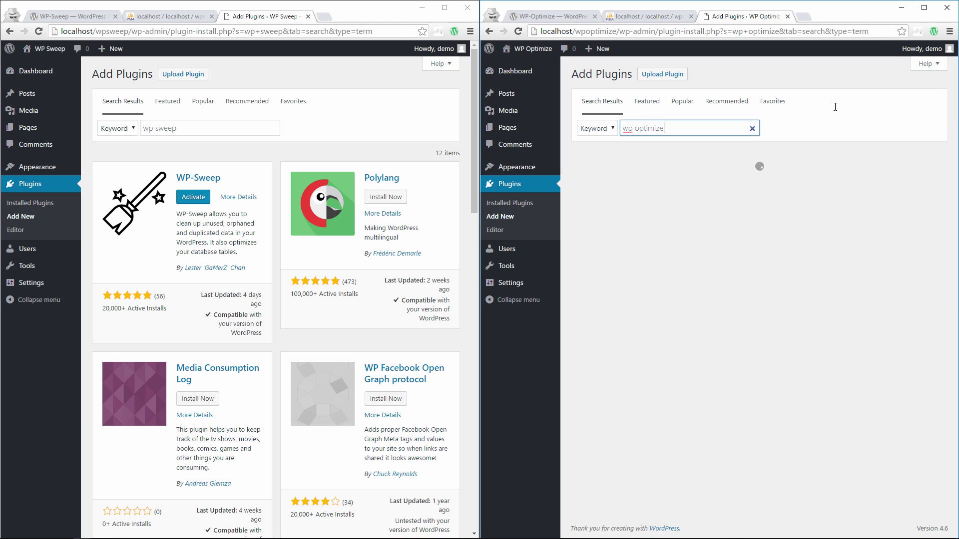
pyautogui.click(669, 197)
# - Activate WP-Sweep on the first site and WP-Optimize on the second
pyautogui.click(188, 202)
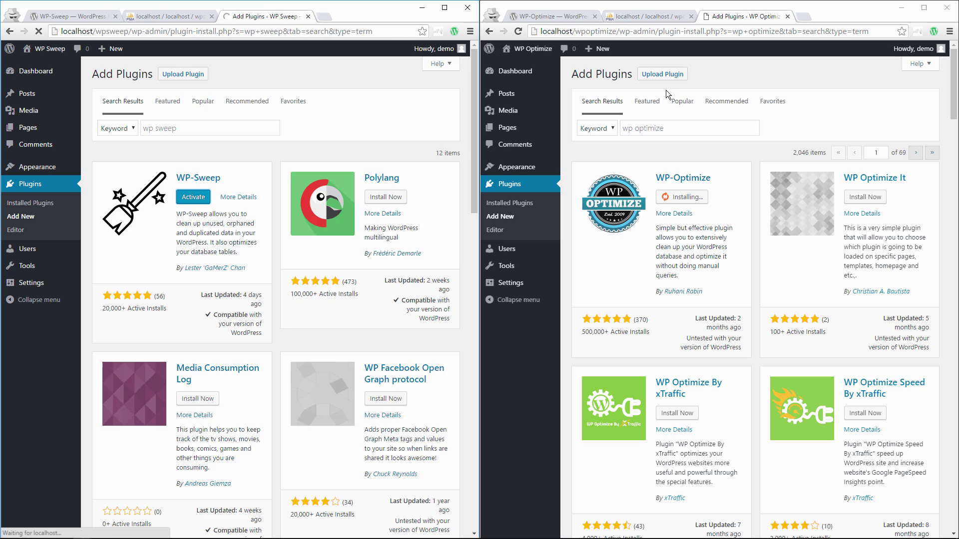
pyautogui.click(678, 198)
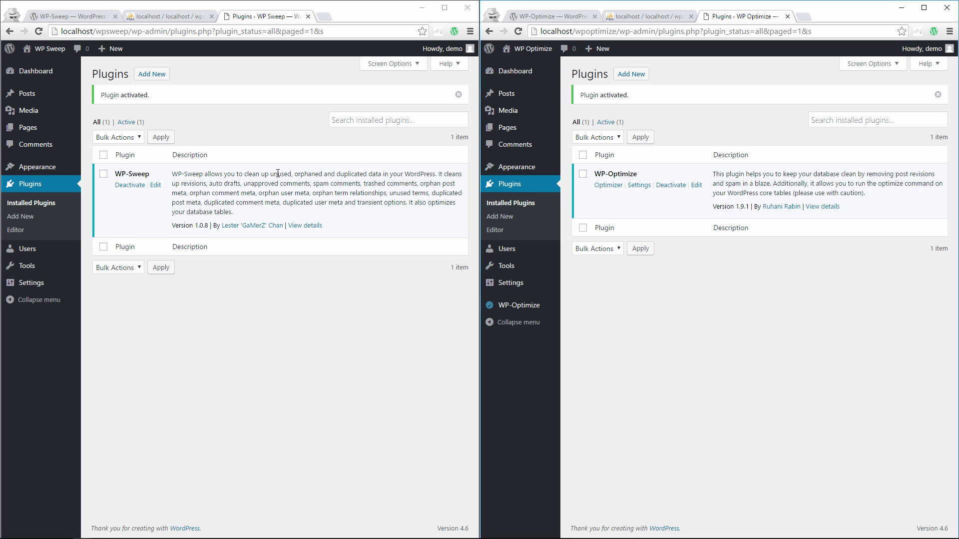
pyautogui.moveTo(38, 268)
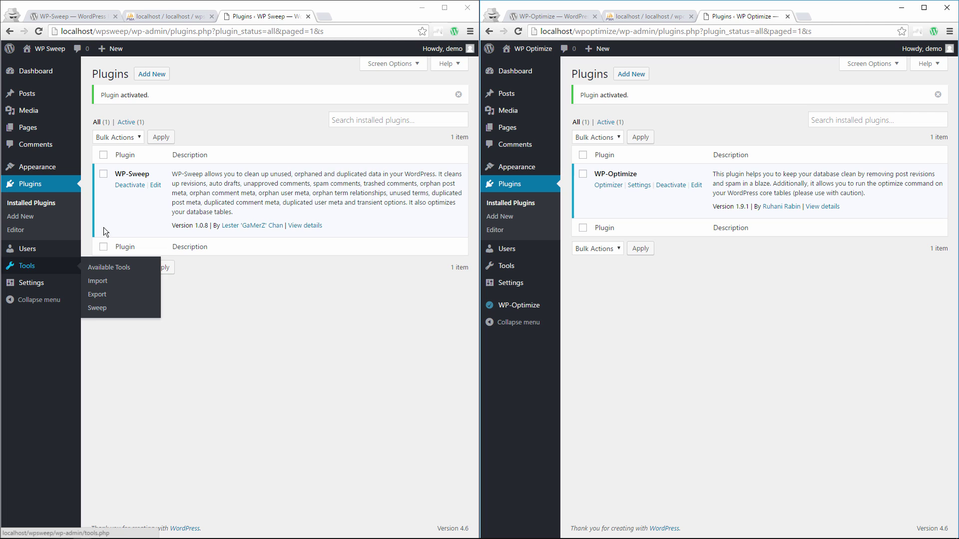
# - Reload wpsweep and wpoptimize in phpMyAdmin to list their 12 tables each, and zoom in
pyautogui.click(155, 16)
pyautogui.click(644, 16)
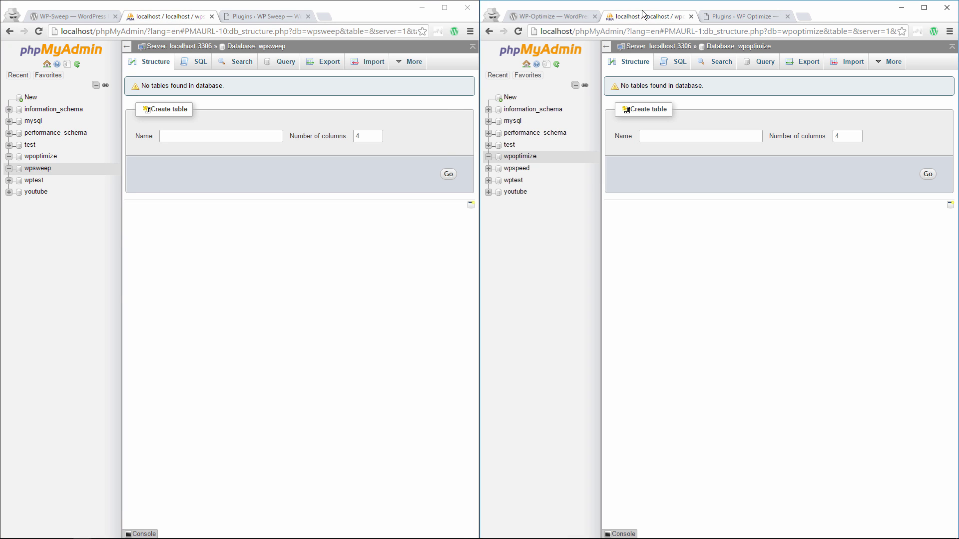
pyautogui.click(37, 32)
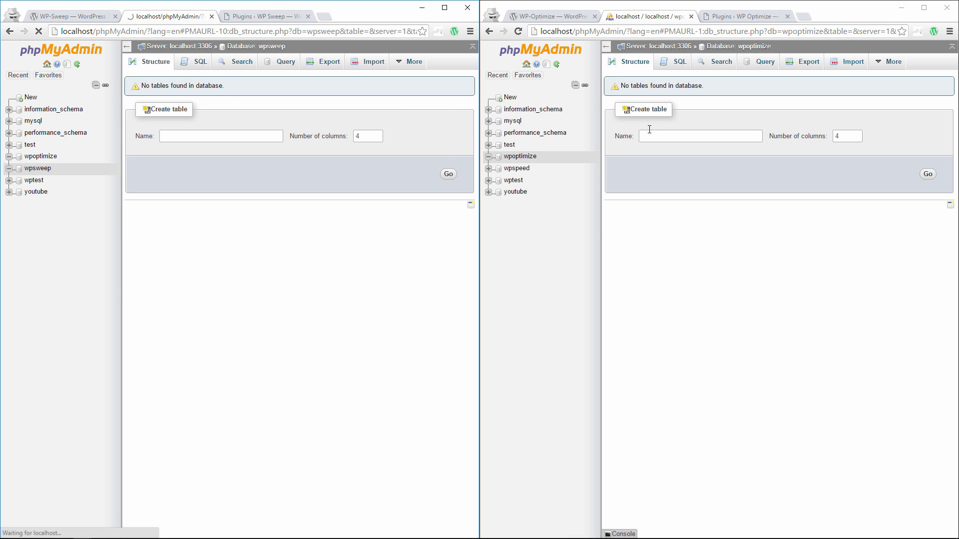
pyautogui.click(519, 31)
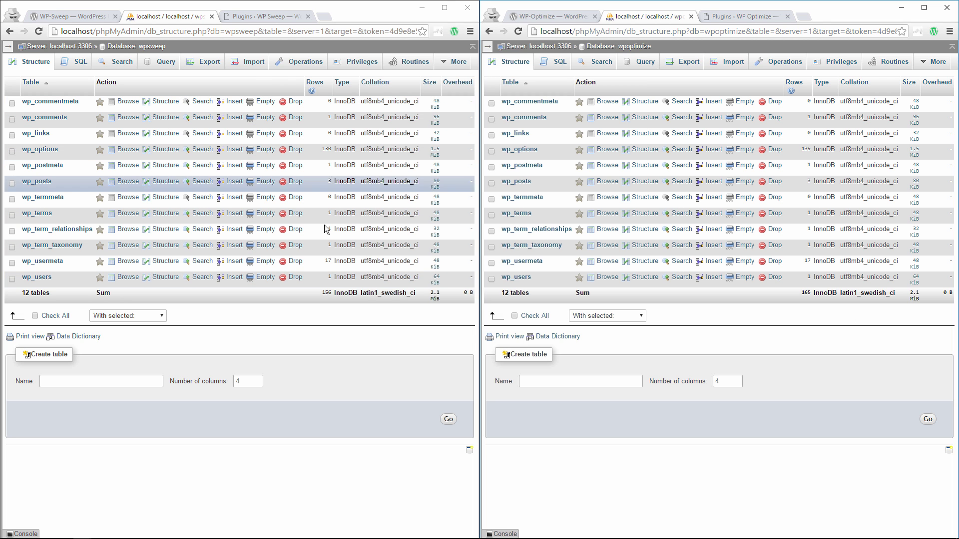
pyautogui.click(343, 363)
pyautogui.hotkey('ctrl', '+')
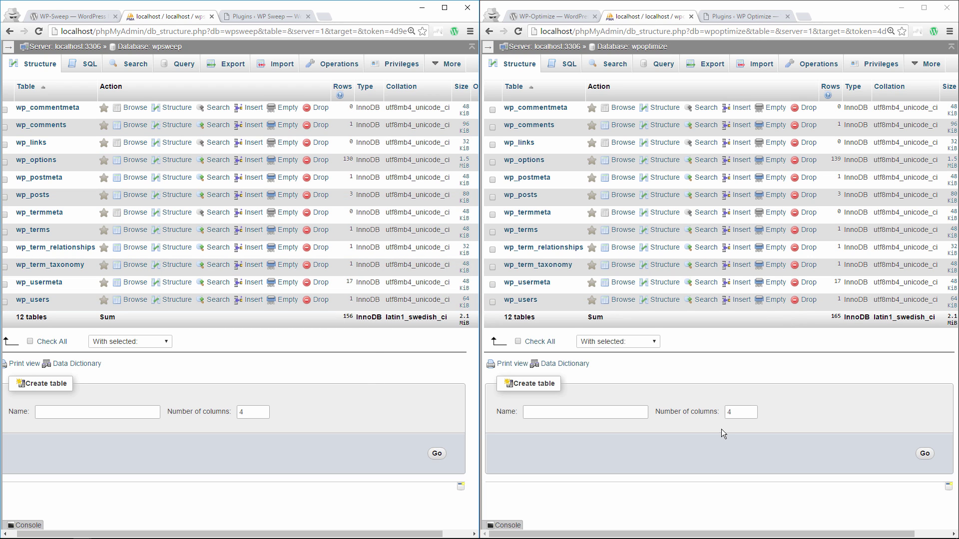
# - Install the WordPress importer from the Import tools on both sites
pyautogui.click(248, 19)
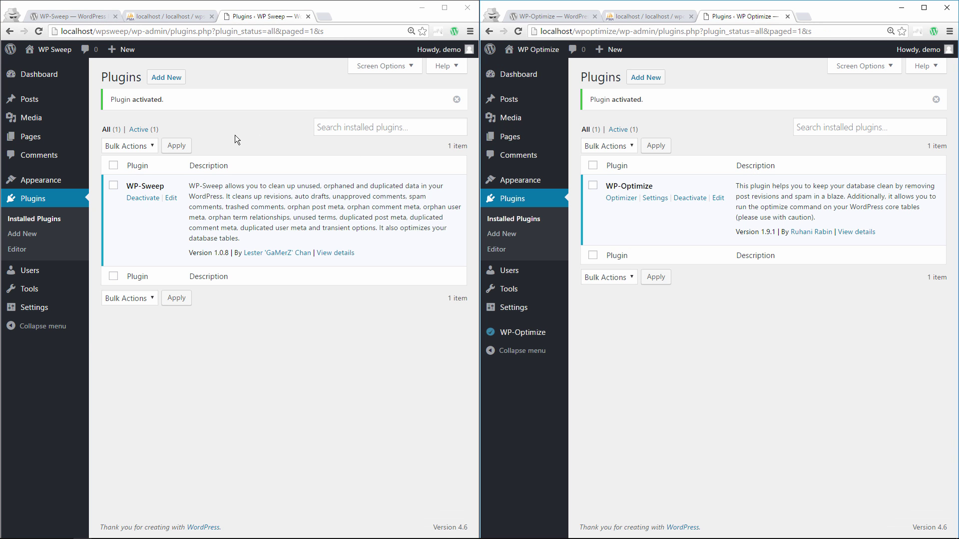
pyautogui.moveTo(40, 296)
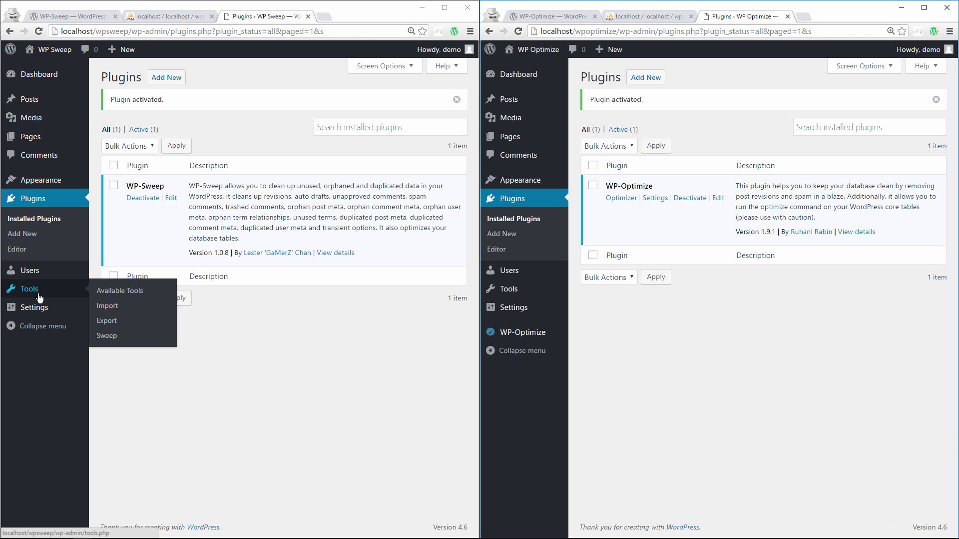
pyautogui.click(118, 311)
pyautogui.moveTo(509, 289)
pyautogui.click(592, 306)
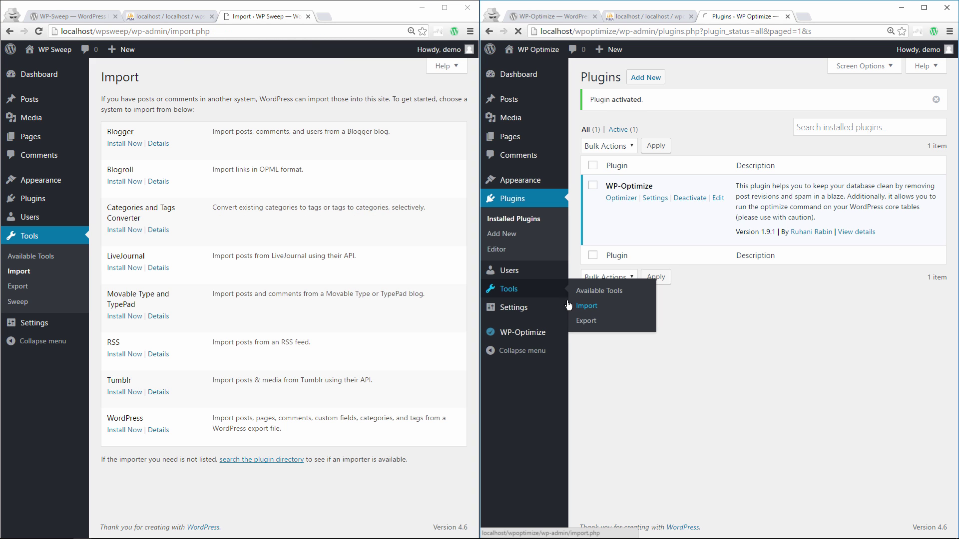
pyautogui.click(120, 430)
pyautogui.click(600, 431)
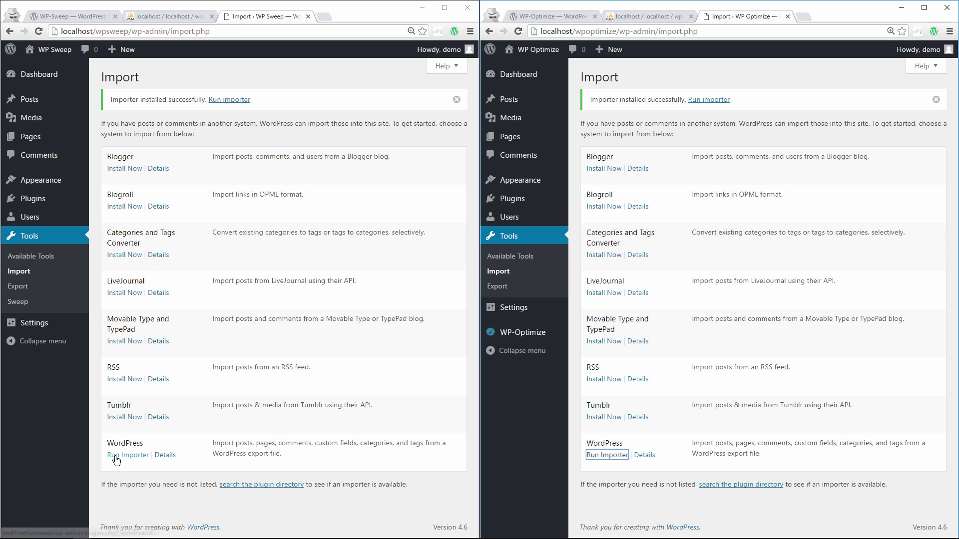
# - Run the importer on both sites and upload theme-unit-test-data.xml to each
pyautogui.click(116, 455)
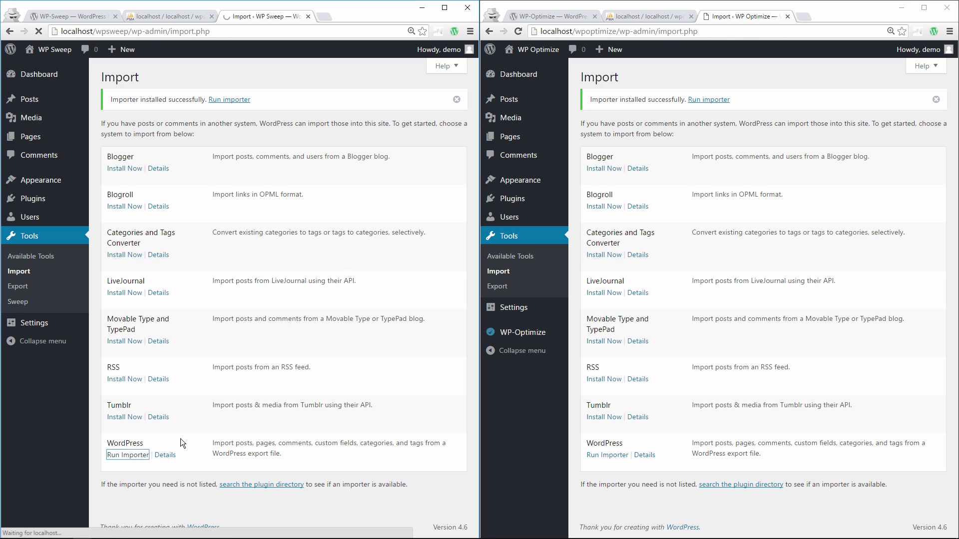
pyautogui.click(607, 455)
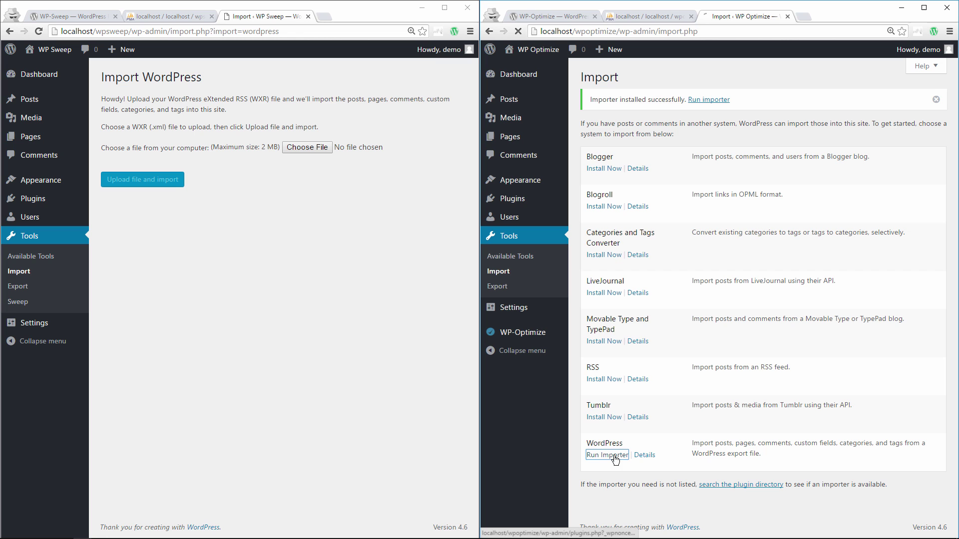
pyautogui.click(307, 147)
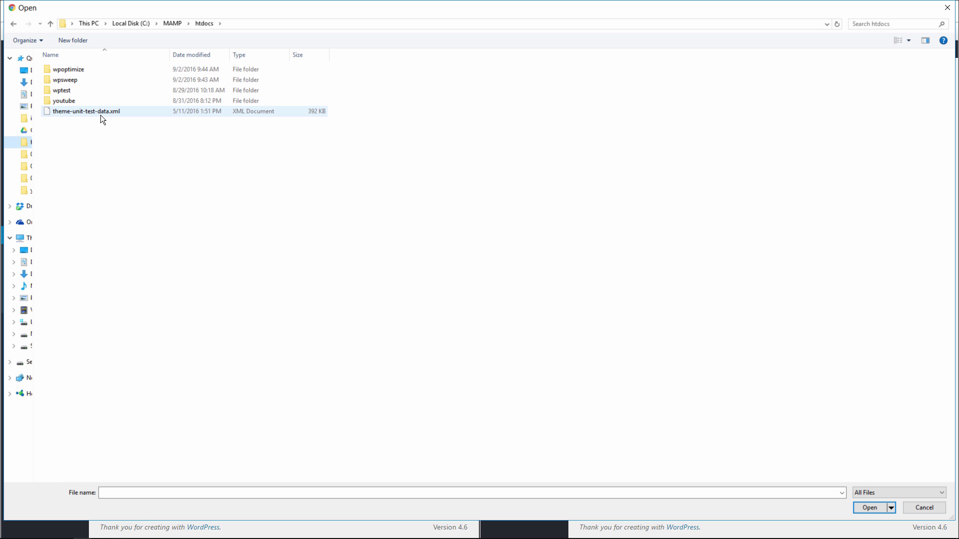
pyautogui.click(104, 112)
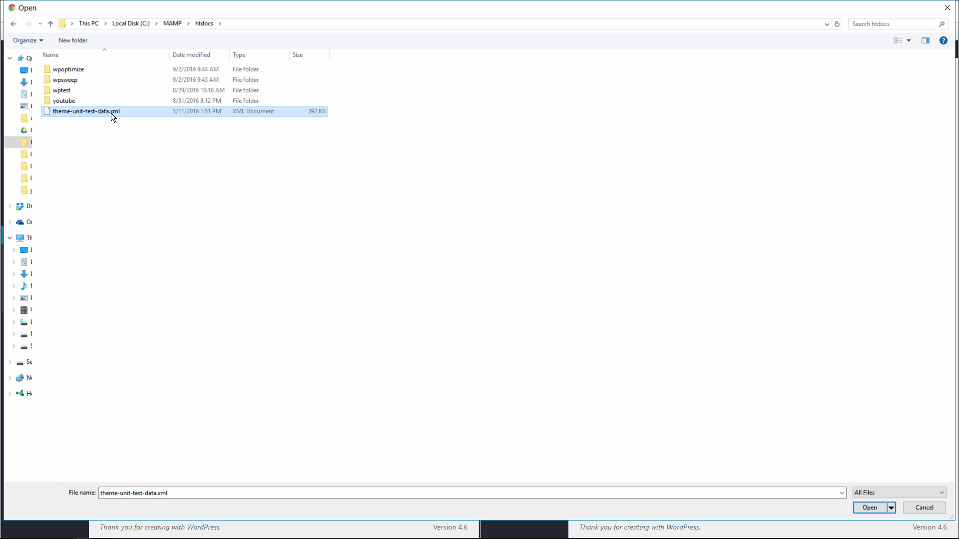
pyautogui.click(869, 507)
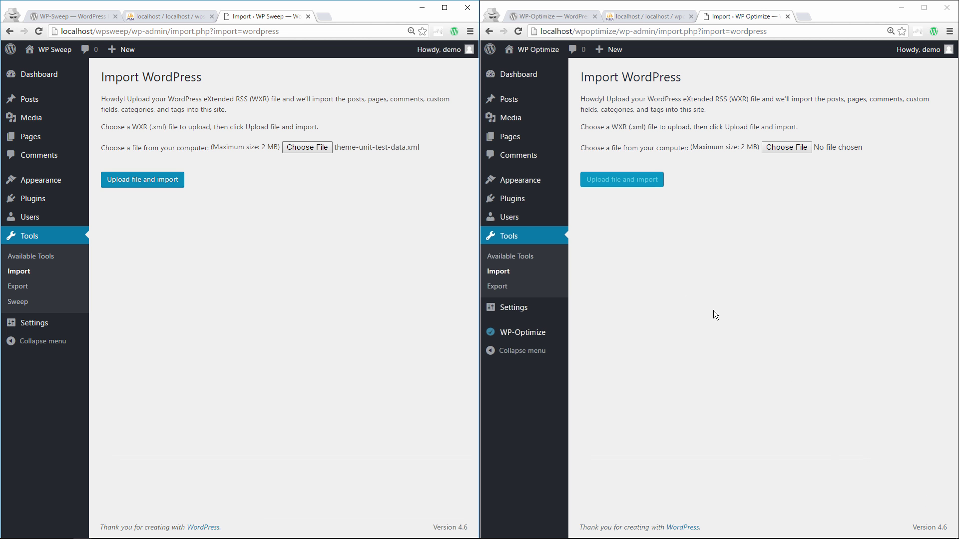
pyautogui.click(773, 151)
pyautogui.doubleClick(599, 111)
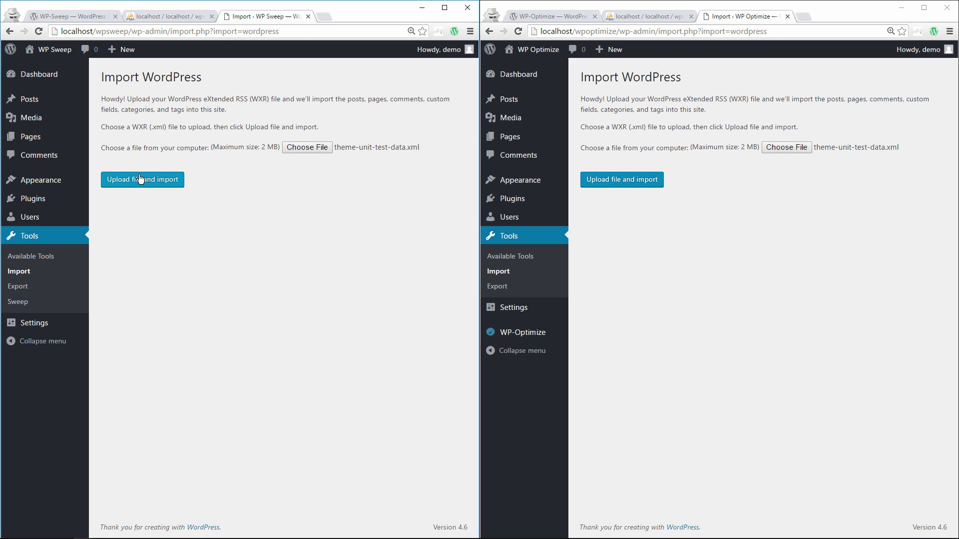
pyautogui.click(140, 180)
pyautogui.click(633, 180)
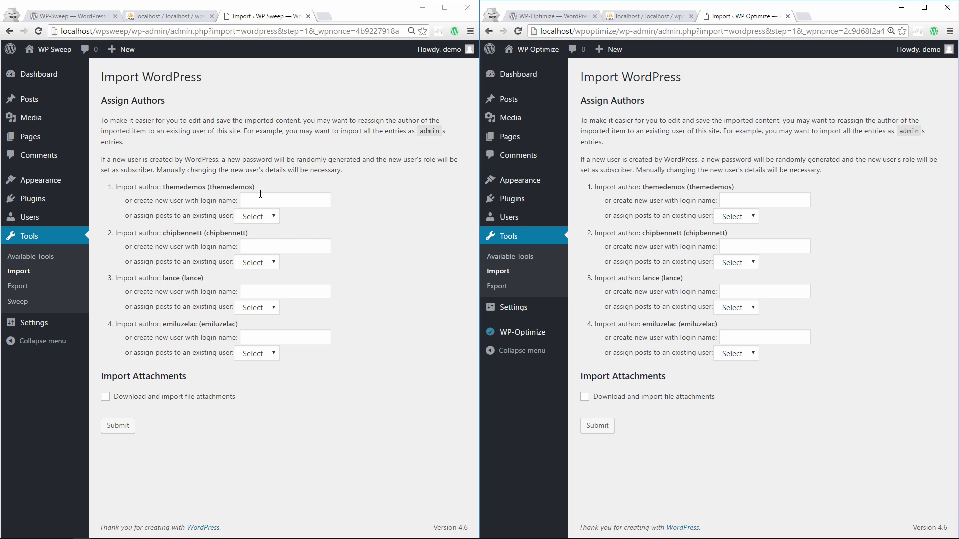
# - Map each imported author's posts to the existing user in the author dropdowns
pyautogui.click(260, 217)
pyautogui.click(262, 240)
pyautogui.click(265, 260)
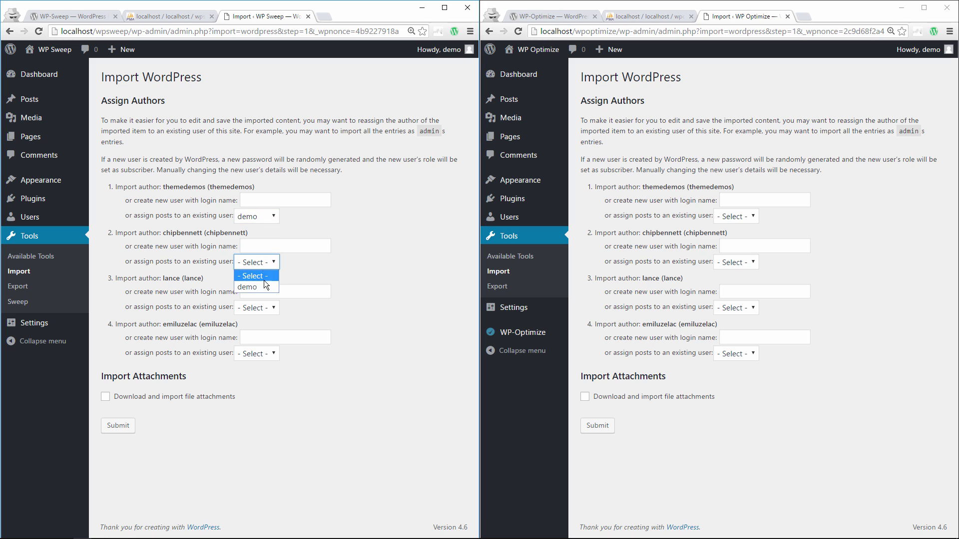
pyautogui.click(262, 308)
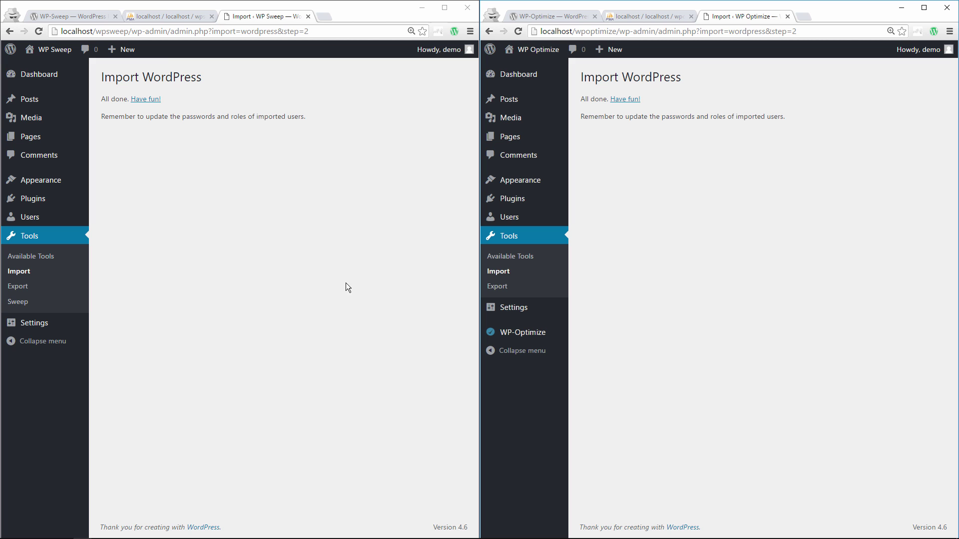
# - Reload the wpsweep and wpoptimize table lists and scroll sideways to see the 2.3 MiB sizes
pyautogui.click(149, 16)
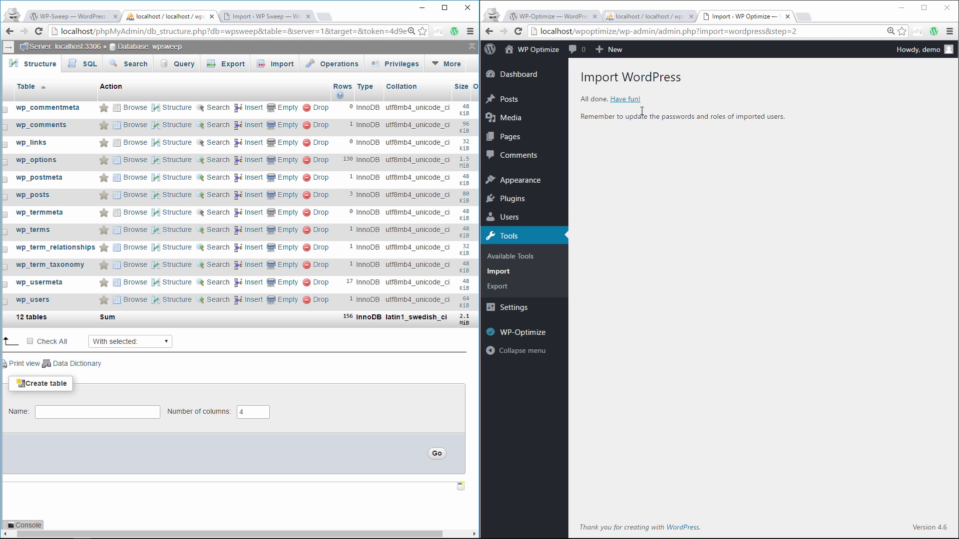
pyautogui.click(639, 18)
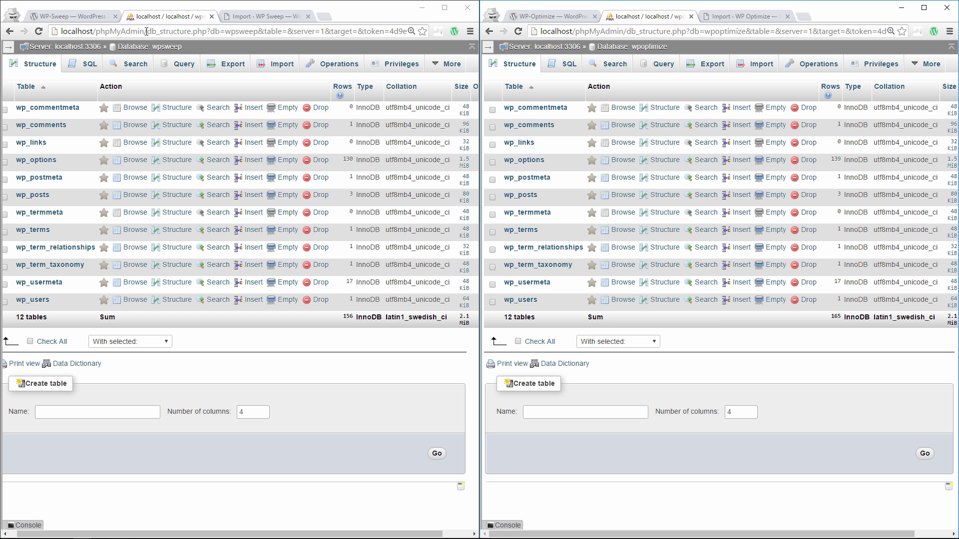
pyautogui.click(39, 31)
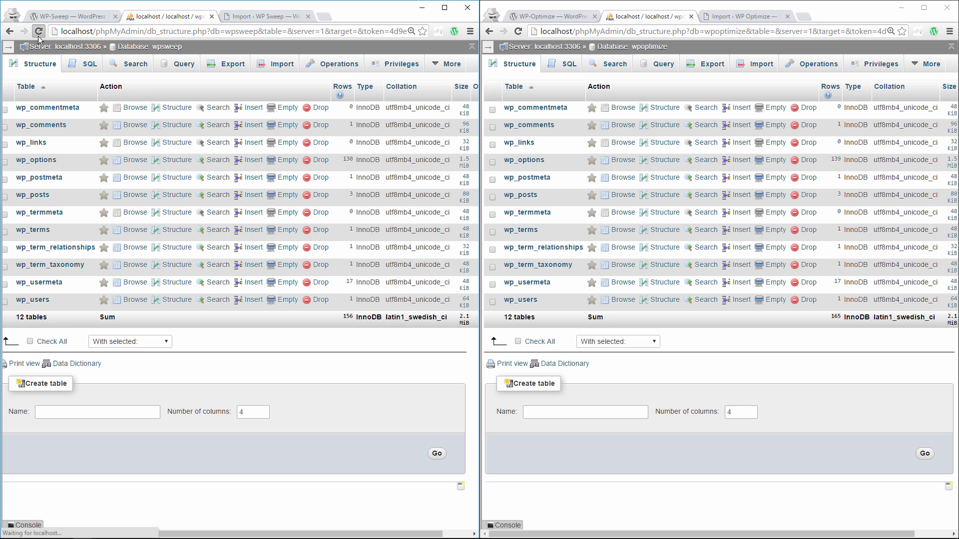
pyautogui.click(518, 32)
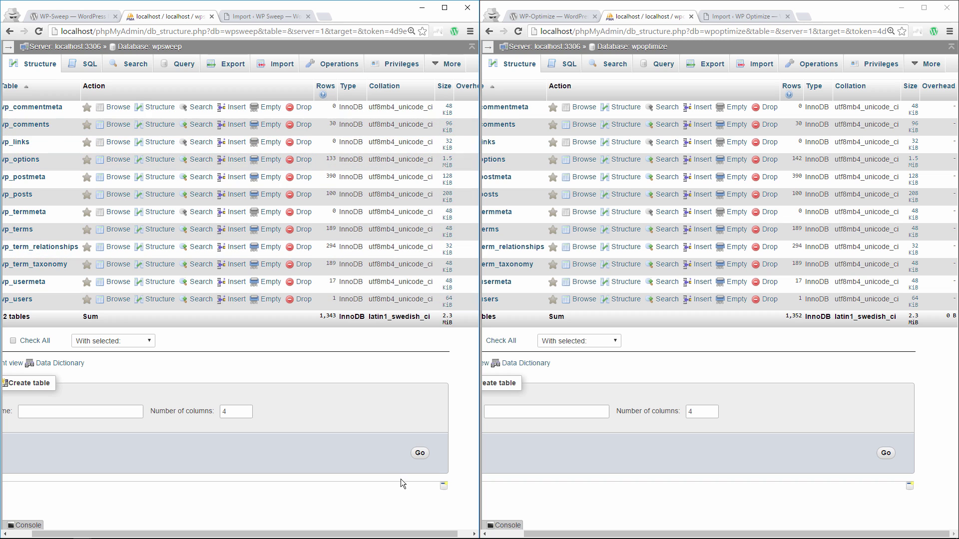
pyautogui.moveTo(404, 534); pyautogui.dragTo(381, 534)
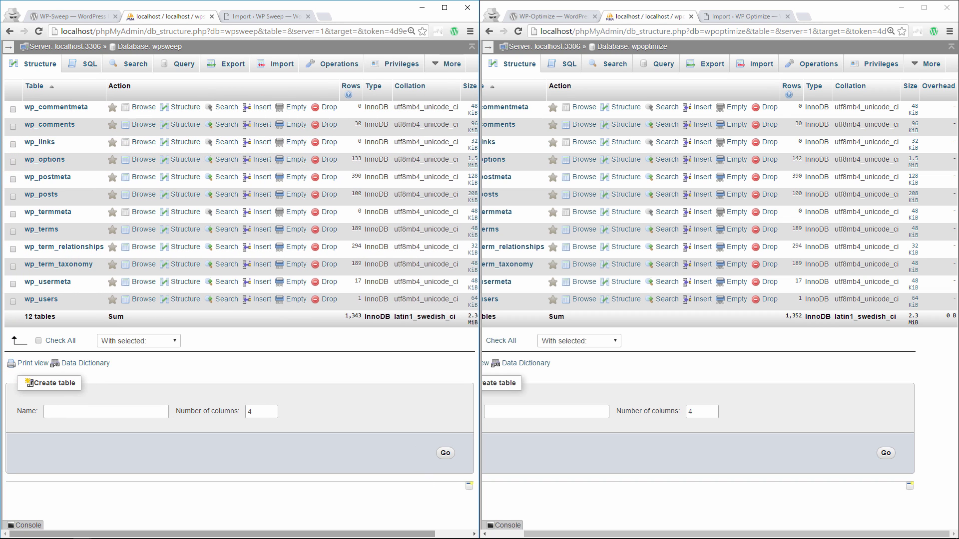
pyautogui.moveTo(559, 533); pyautogui.dragTo(520, 534)
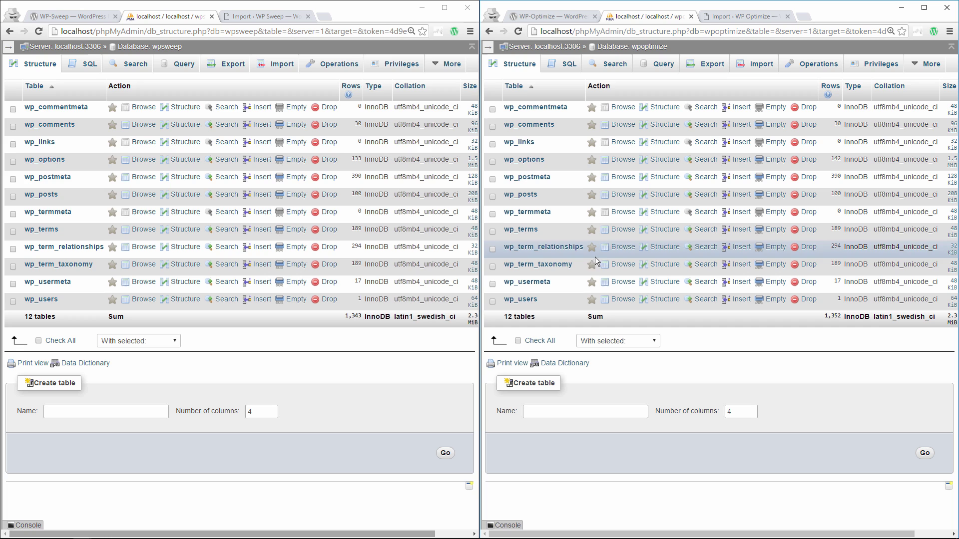
# - Open the All Posts list on both the WP Sweep and WP Optimize sites
pyautogui.click(270, 18)
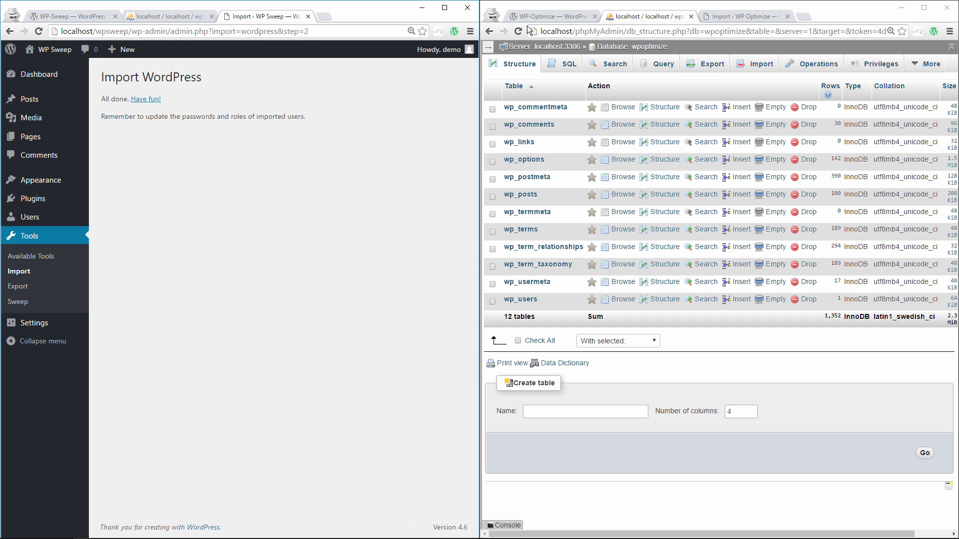
pyautogui.click(745, 18)
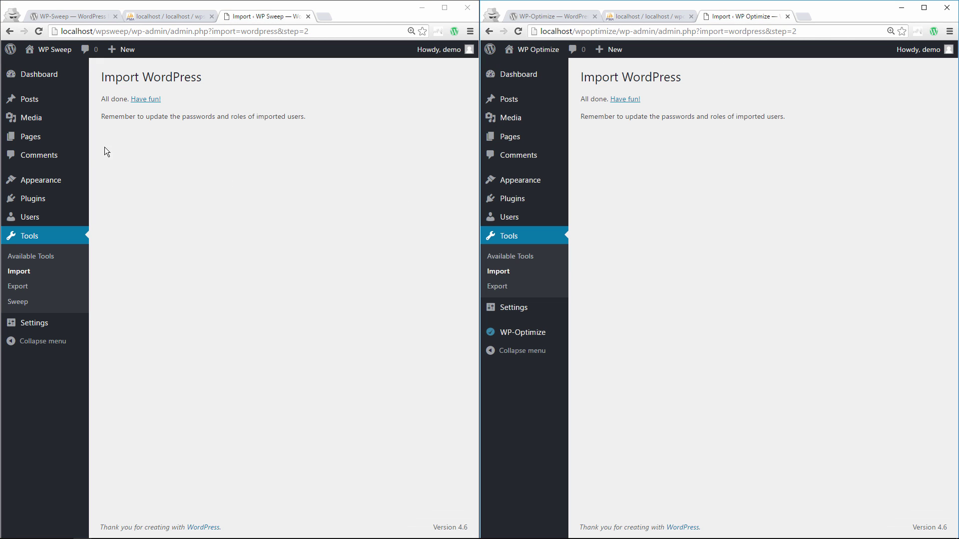
pyautogui.moveTo(42, 98)
pyautogui.click(102, 105)
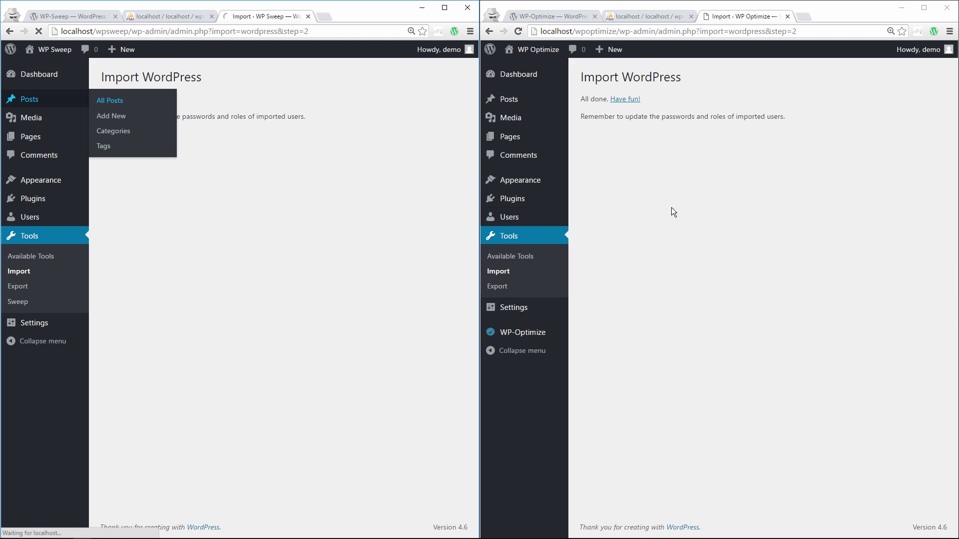
pyautogui.moveTo(522, 99)
pyautogui.click(592, 101)
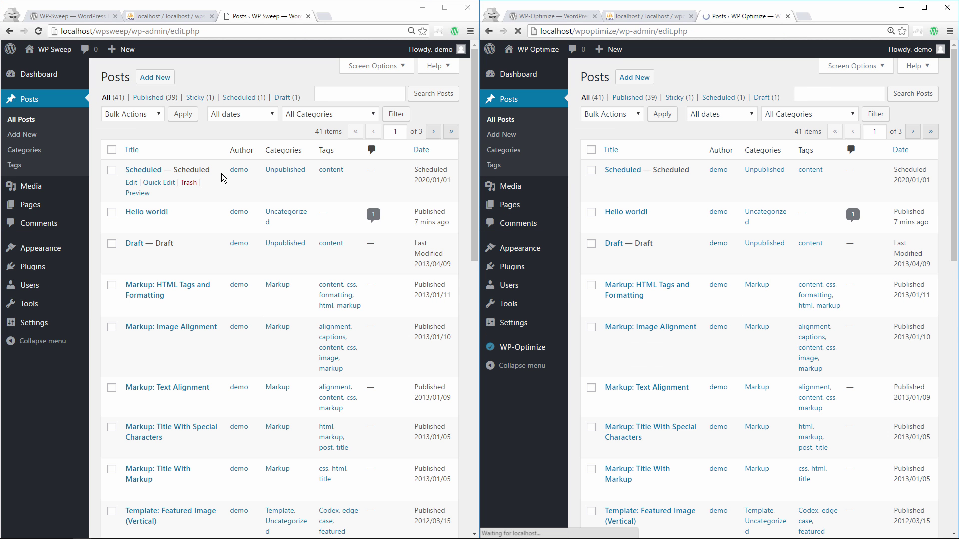
# - Open the Hello world! post in the editor on both sites
pyautogui.click(210, 225)
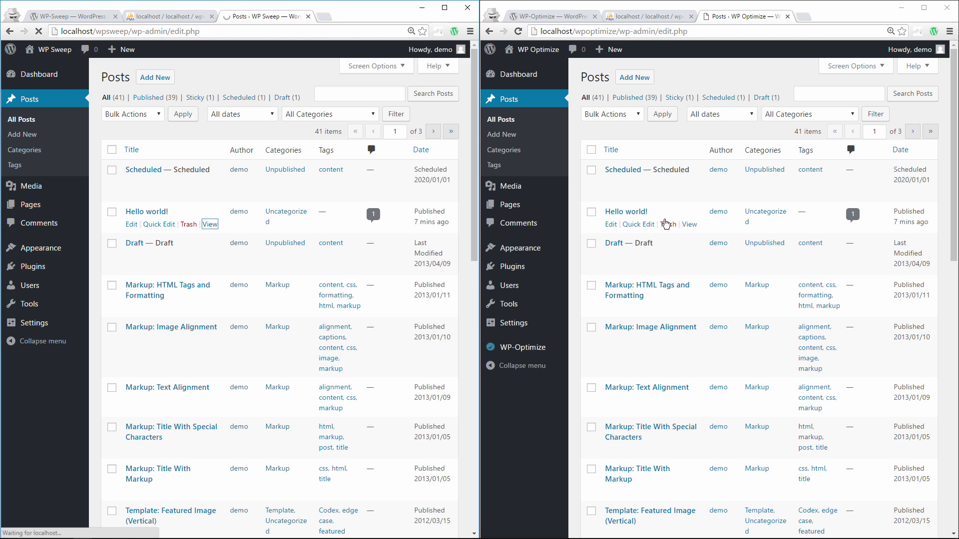
pyautogui.click(690, 224)
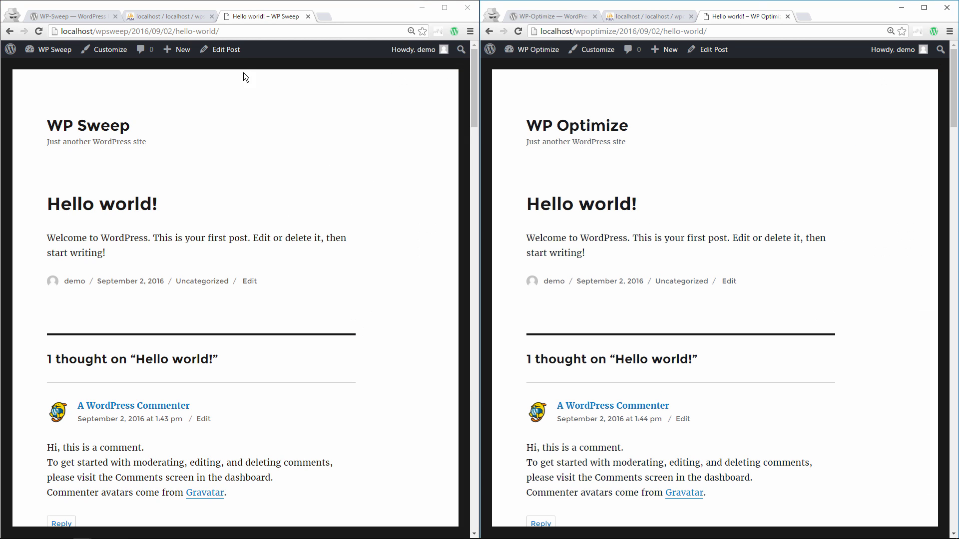
pyautogui.click(223, 50)
pyautogui.click(712, 49)
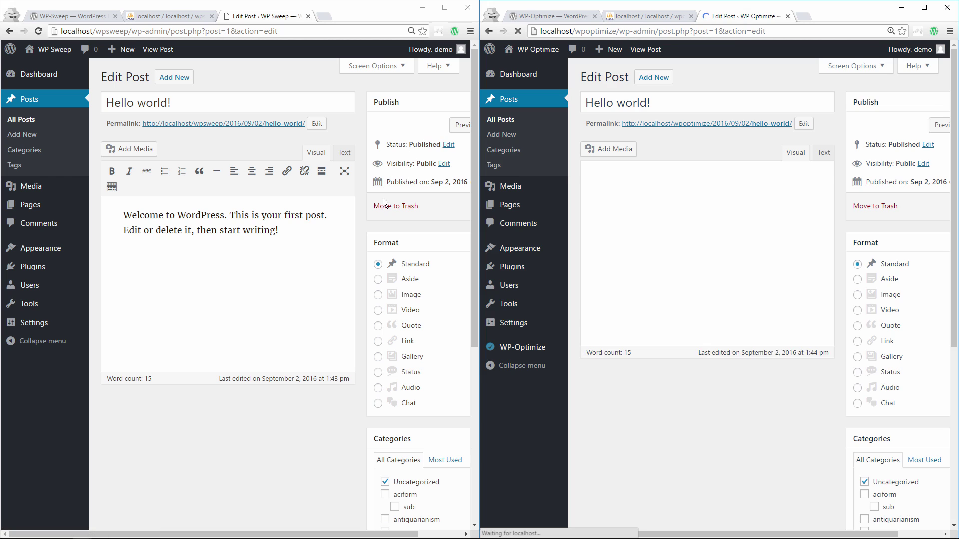
# - Append 'kjhsdojh' to the end of WP Sweep's Hello world! post and update it
pyautogui.click(309, 242)
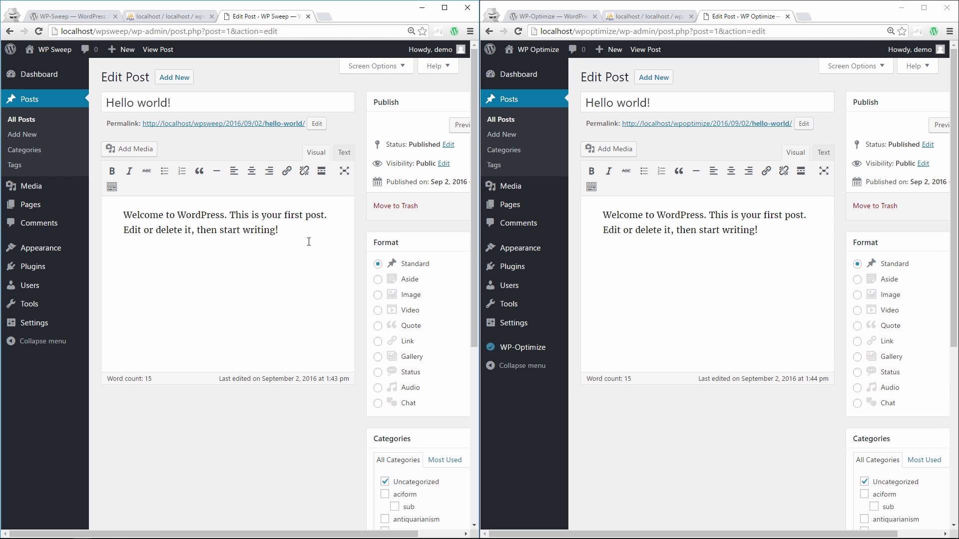
pyautogui.write('kjhsdojh')
pyautogui.moveTo(478, 184); pyautogui.dragTo(554, 182)
pyautogui.click(510, 206)
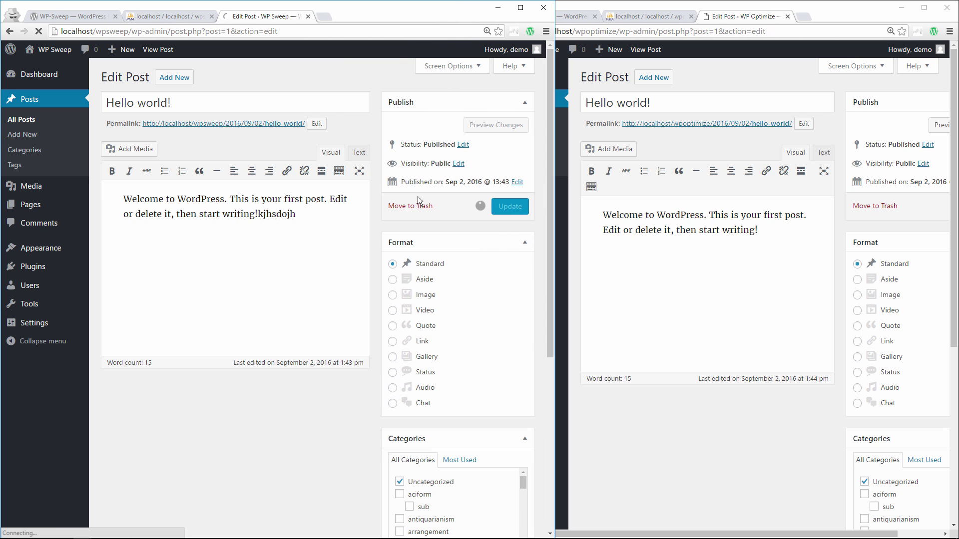
# - Copy 'kjhsdojh' and paste it at the end of WP Optimize's Hello world! post
pyautogui.doubleClick(264, 252)
pyautogui.hotkey('ctrl', 'c')
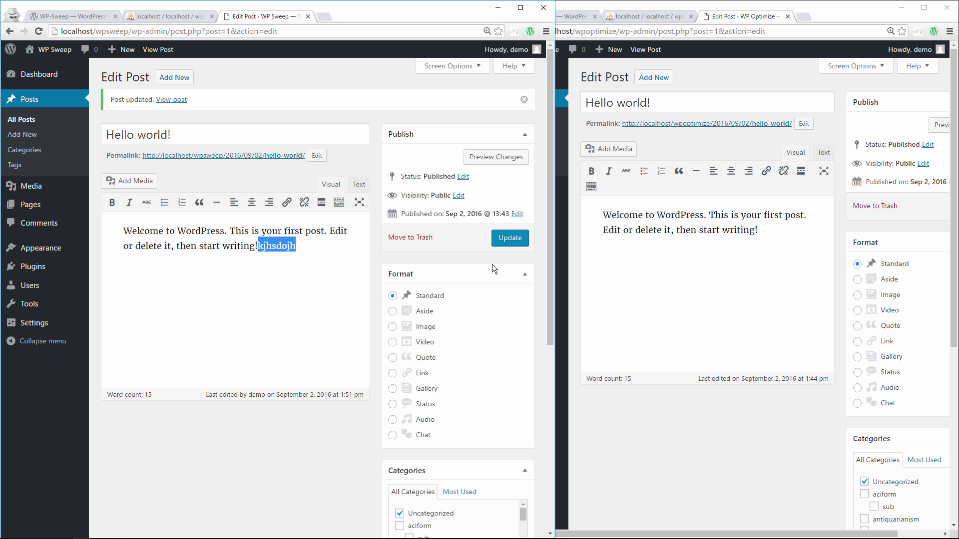
pyautogui.click(760, 232)
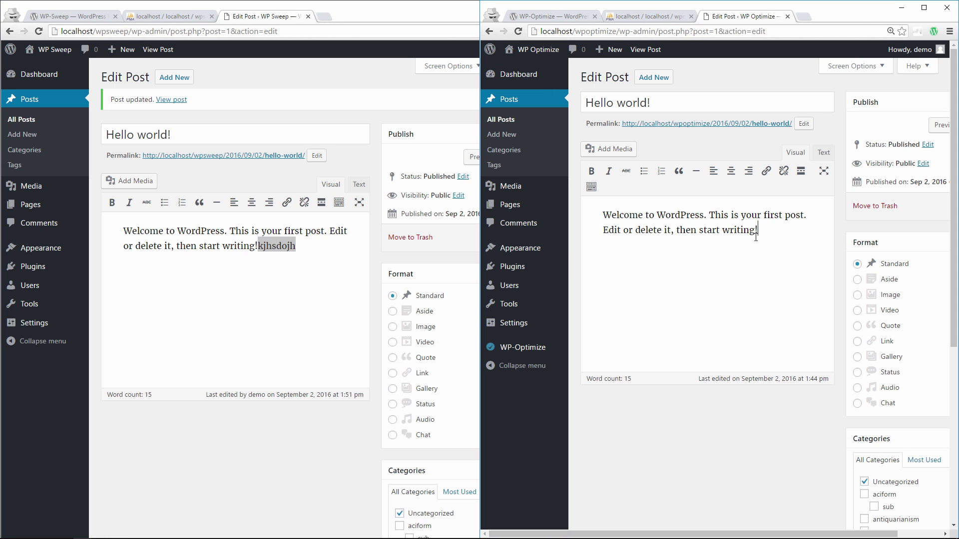
pyautogui.hotkey('ctrl', 'v')
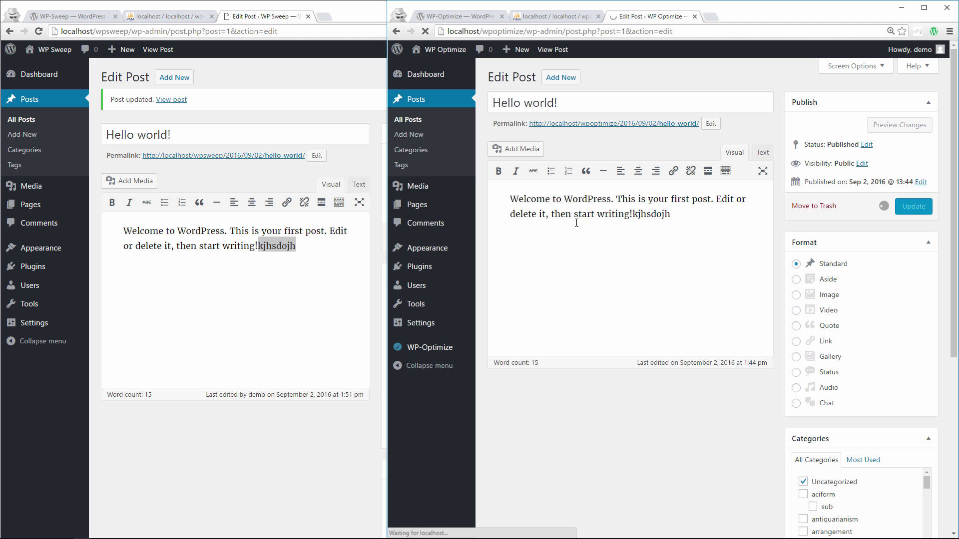
pyautogui.moveTo(388, 199); pyautogui.dragTo(479, 245)
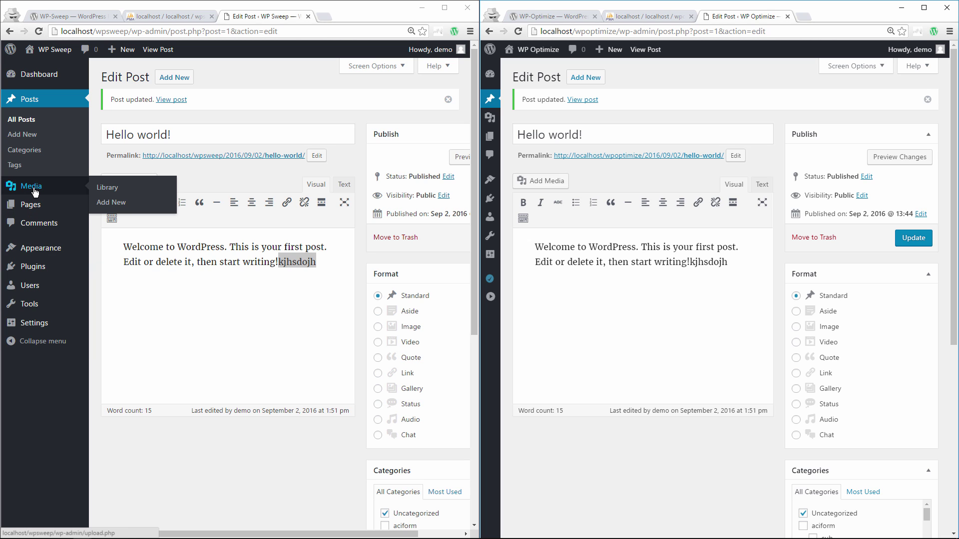
# - Open the All Pages list on both the WP Sweep and WP Optimize sites
pyautogui.click(31, 207)
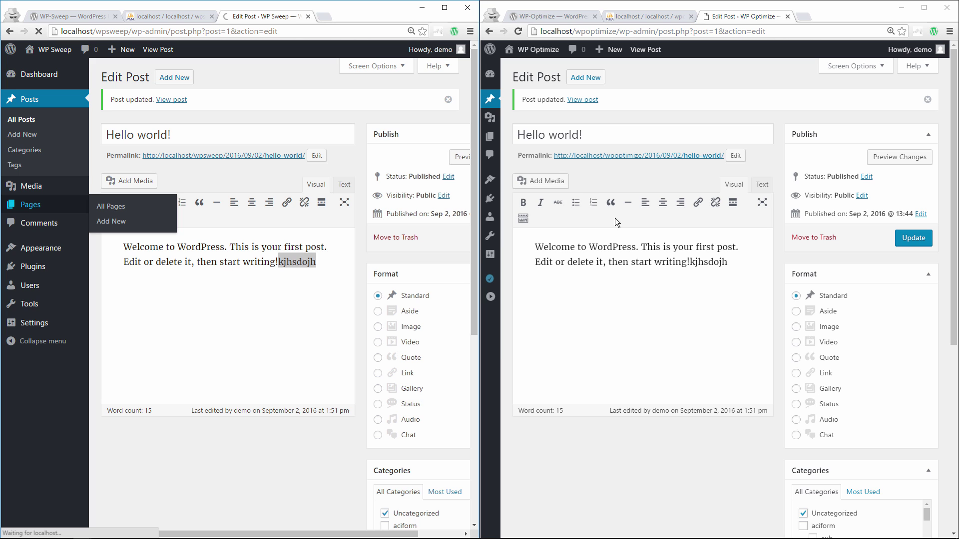
pyautogui.click(490, 297)
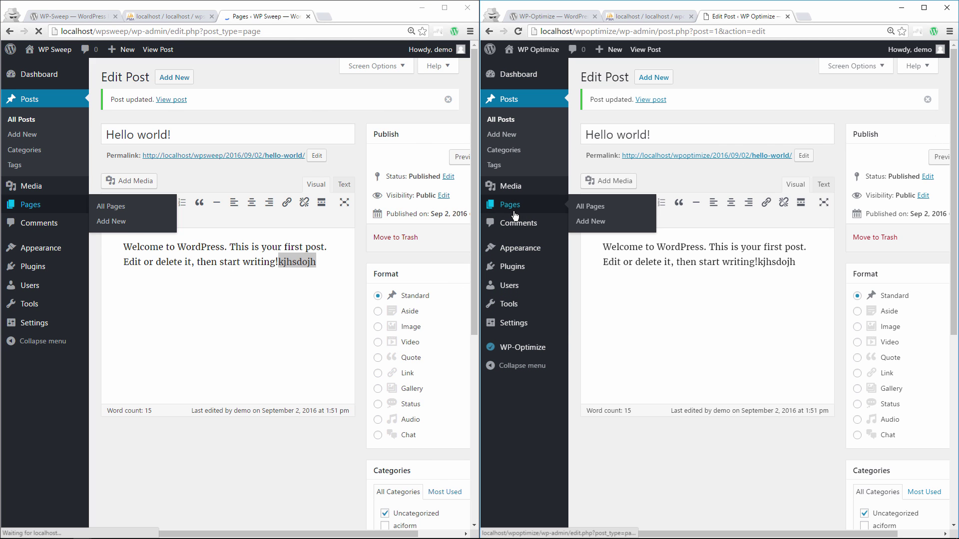
pyautogui.click(511, 206)
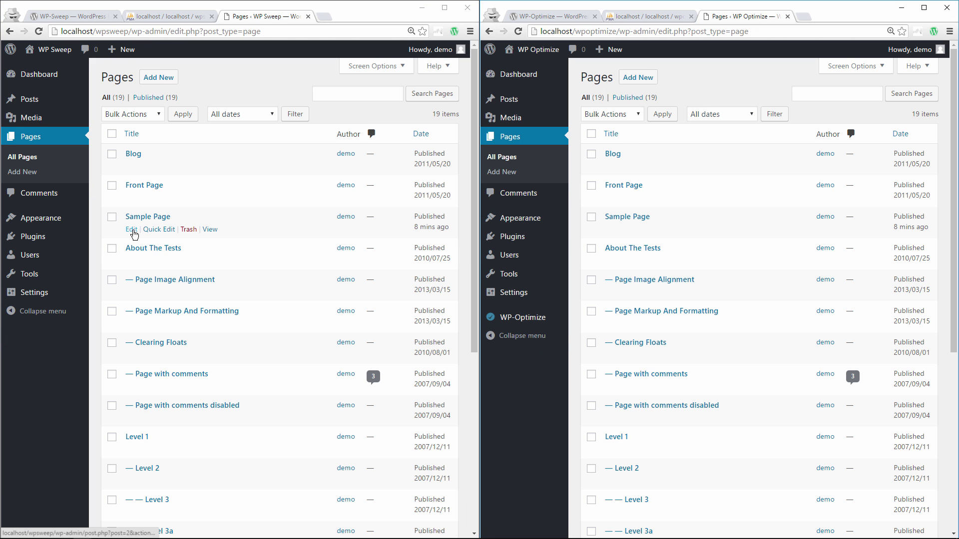
# - Edit the Sample Page on both sites and update WP Optimize's page
pyautogui.click(132, 230)
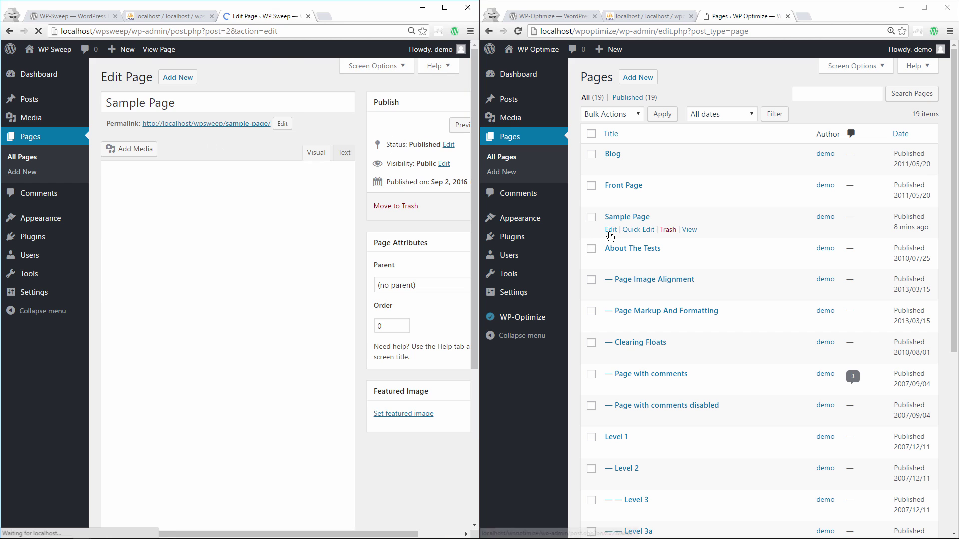
pyautogui.click(611, 229)
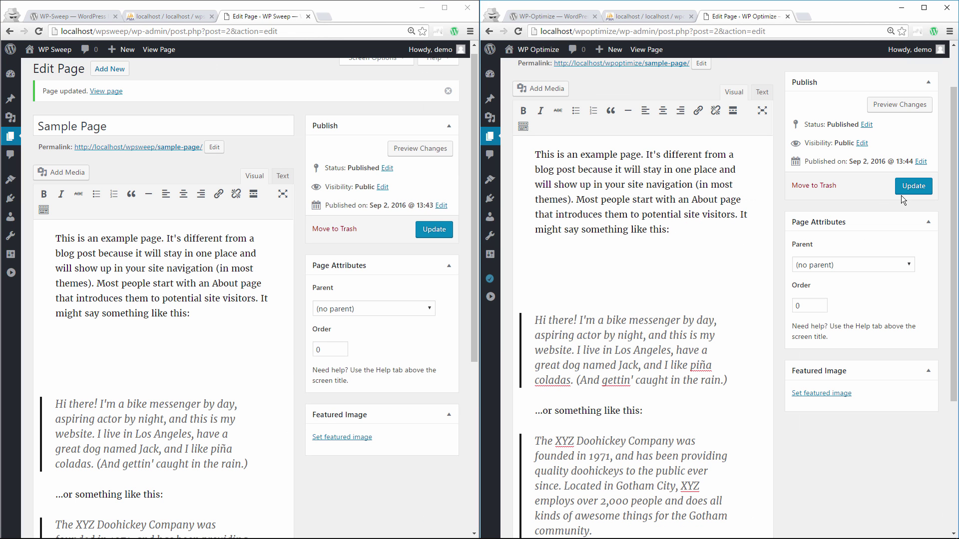
pyautogui.scroll(2, 718, 250)
pyautogui.click(906, 208)
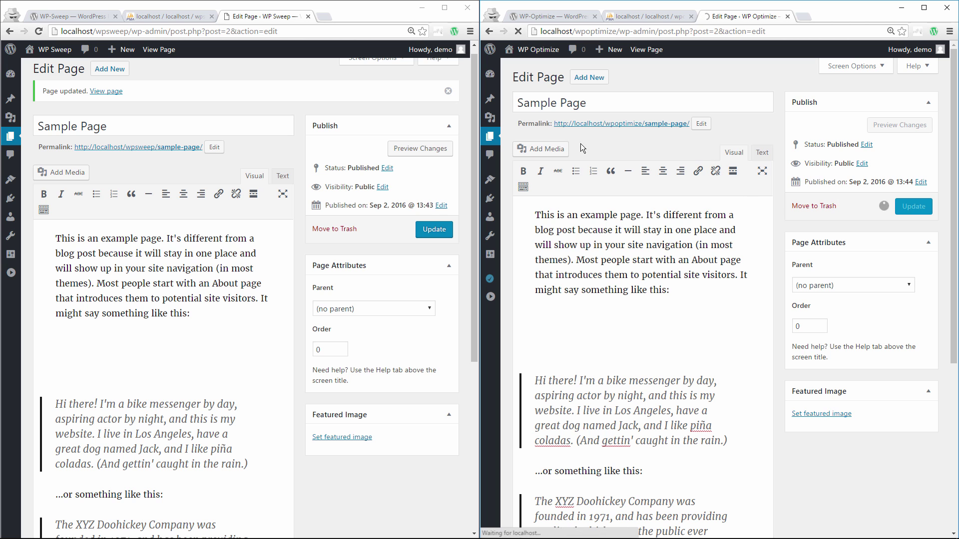
# - Refresh the wpsweep and wpoptimize table lists, then return to WP Optimize's page editor
pyautogui.click(179, 16)
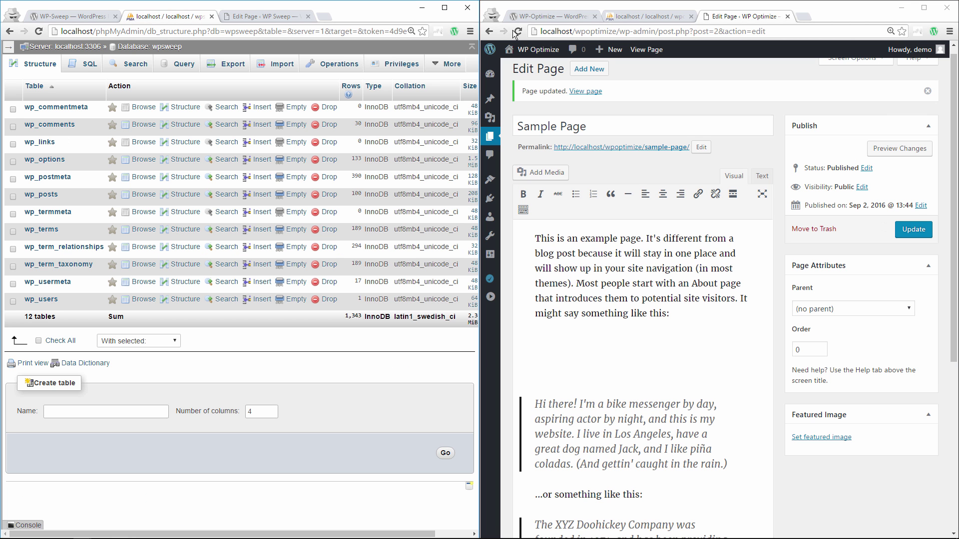
pyautogui.click(641, 17)
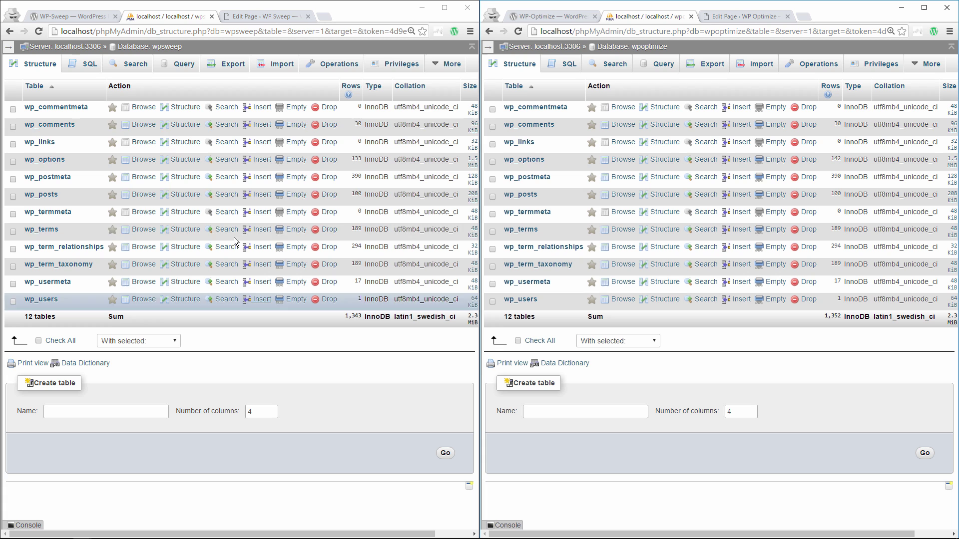
pyautogui.click(38, 32)
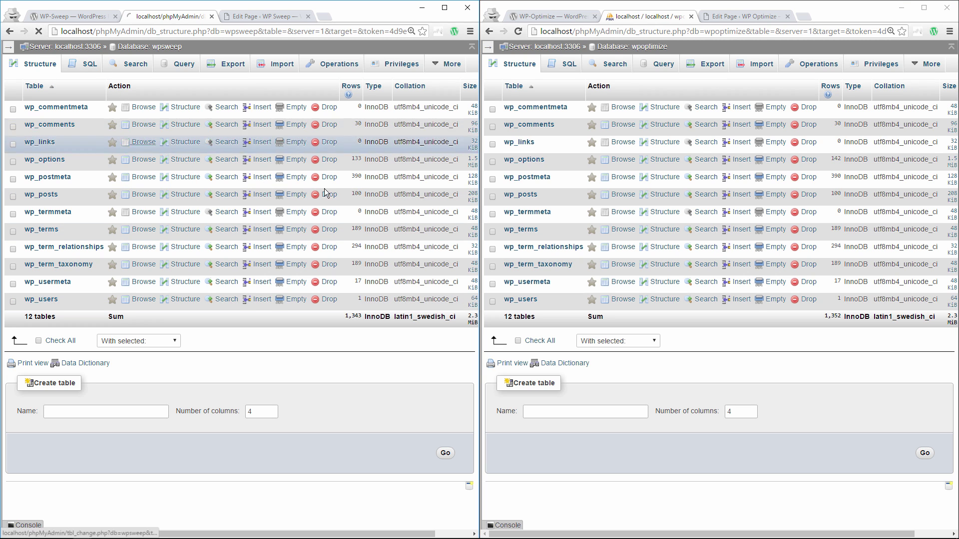
pyautogui.click(518, 31)
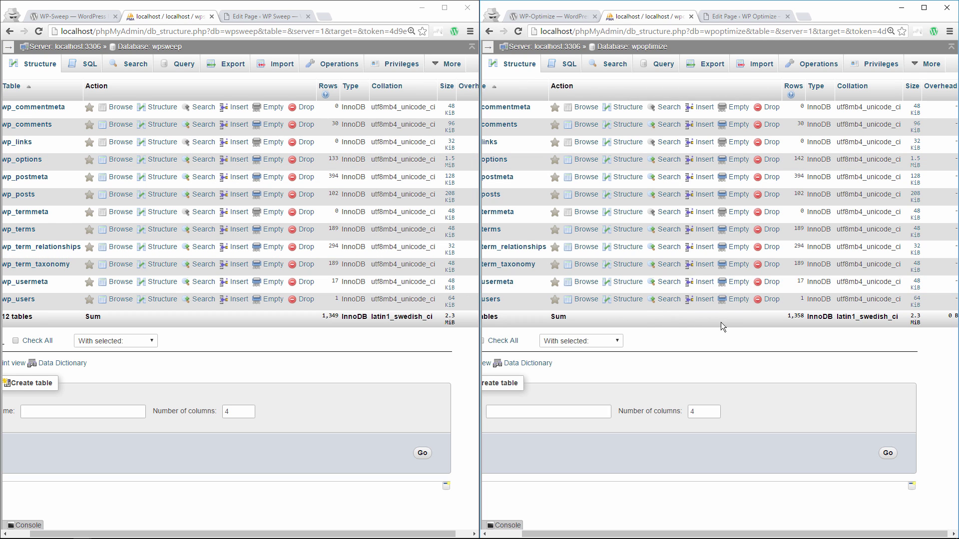
pyautogui.hotkey('ctrl', 'Tab')
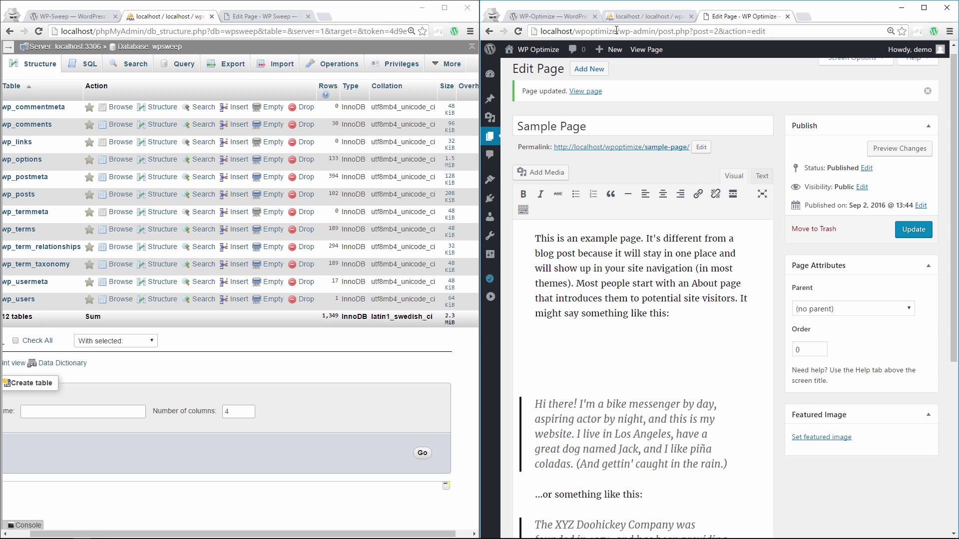
# - Open WP-Sweep under Tools on one site and WP-Optimize on the other, collapsing both menus
pyautogui.click(250, 17)
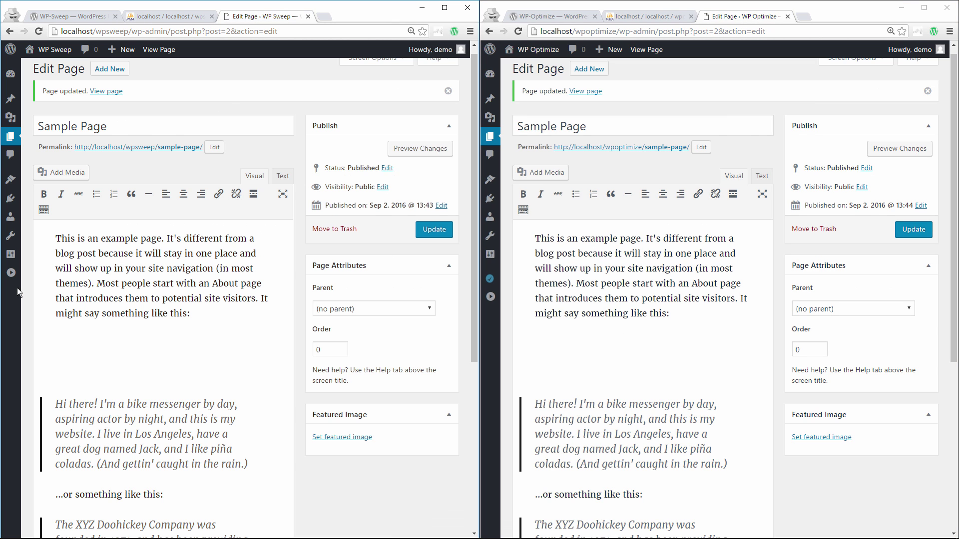
pyautogui.click(11, 273)
pyautogui.click(490, 297)
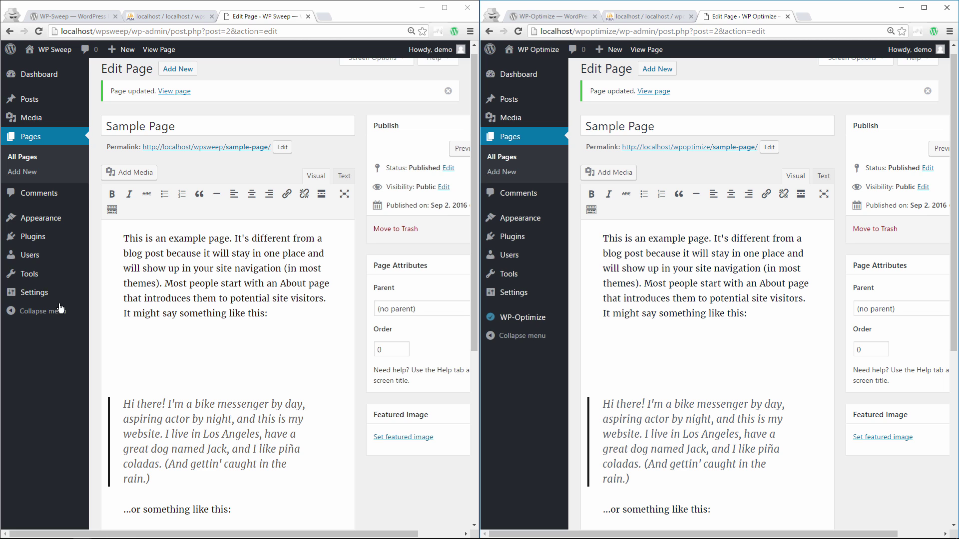
pyautogui.moveTo(35, 273)
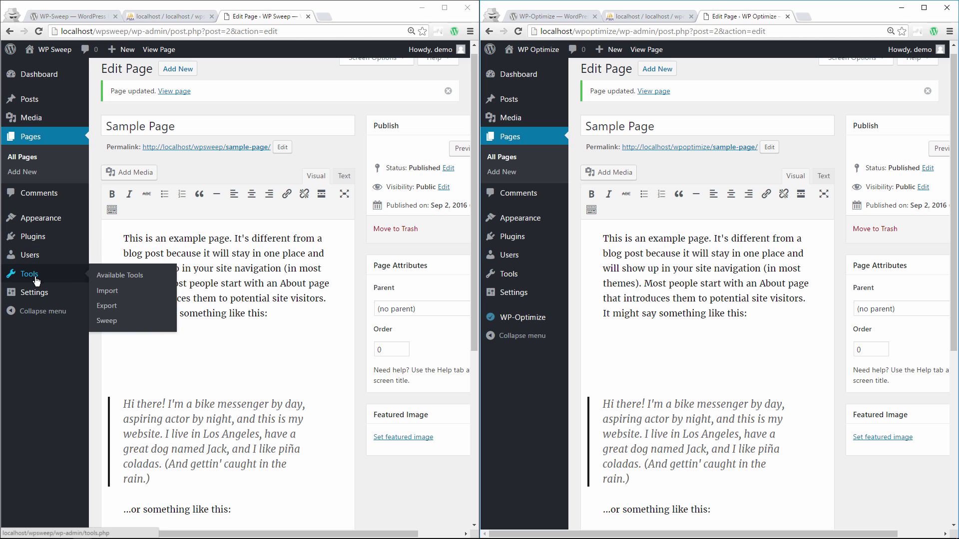
pyautogui.click(111, 322)
pyautogui.click(517, 318)
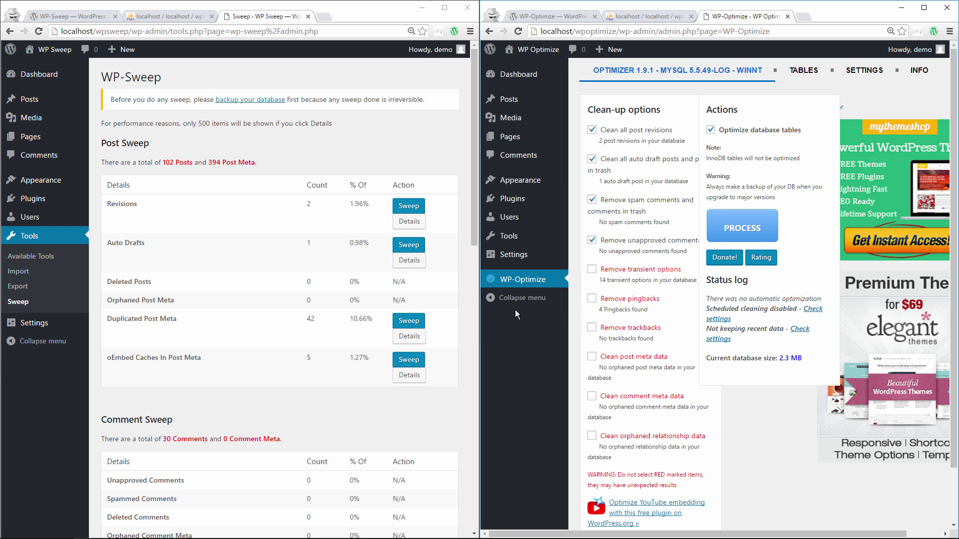
pyautogui.click(86, 340)
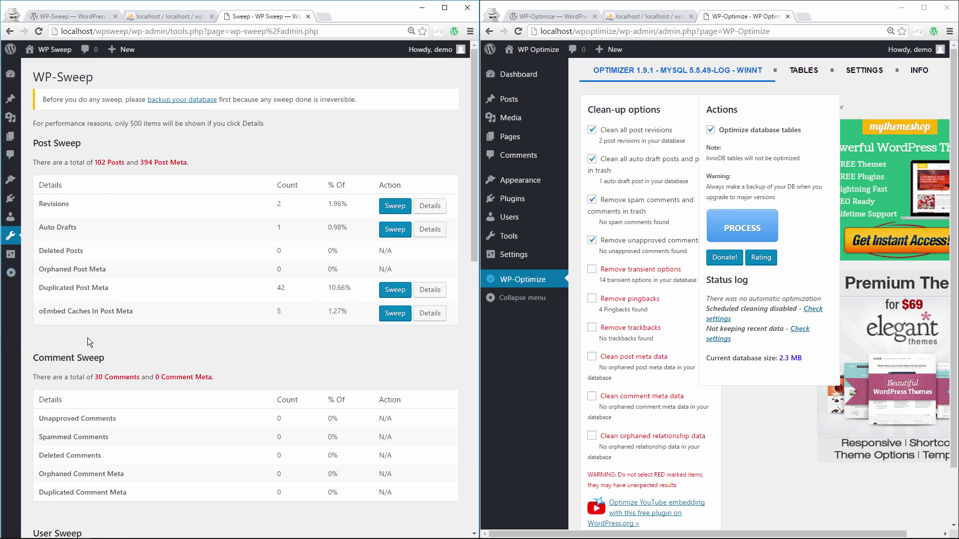
pyautogui.click(481, 299)
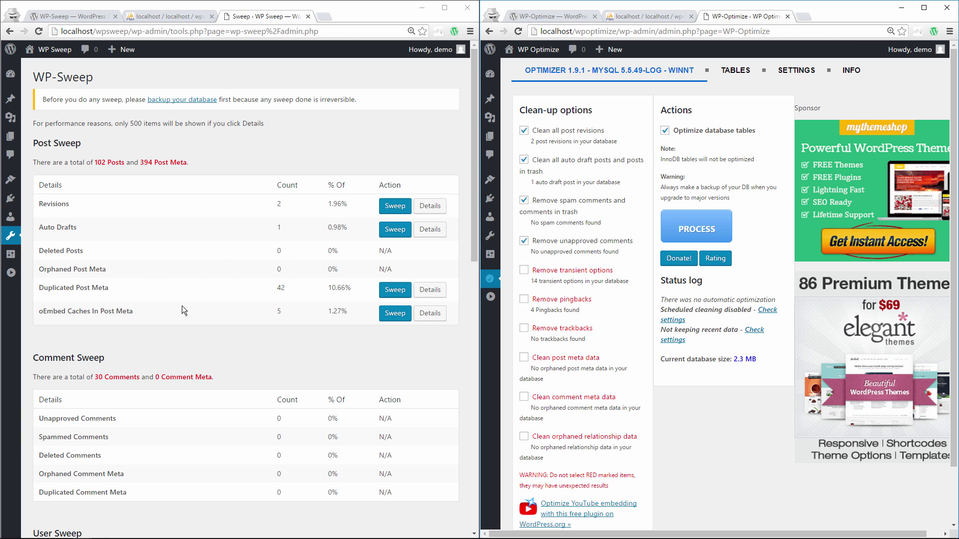
# - Scroll through WP-Sweep's report: 2 revisions, 1 auto draft, 42 duplicated post meta
pyautogui.scroll(-3, 271, 322)
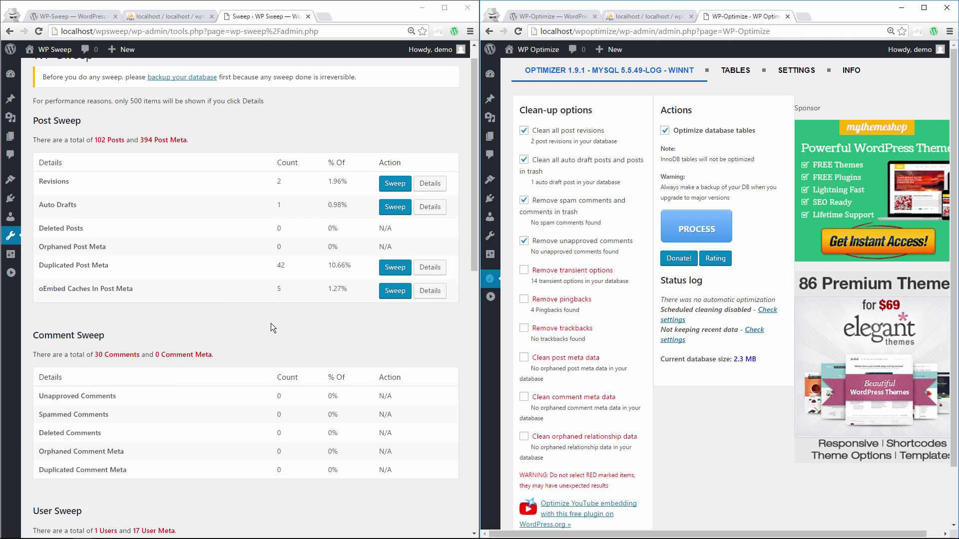
pyautogui.scroll(-4, 270, 326)
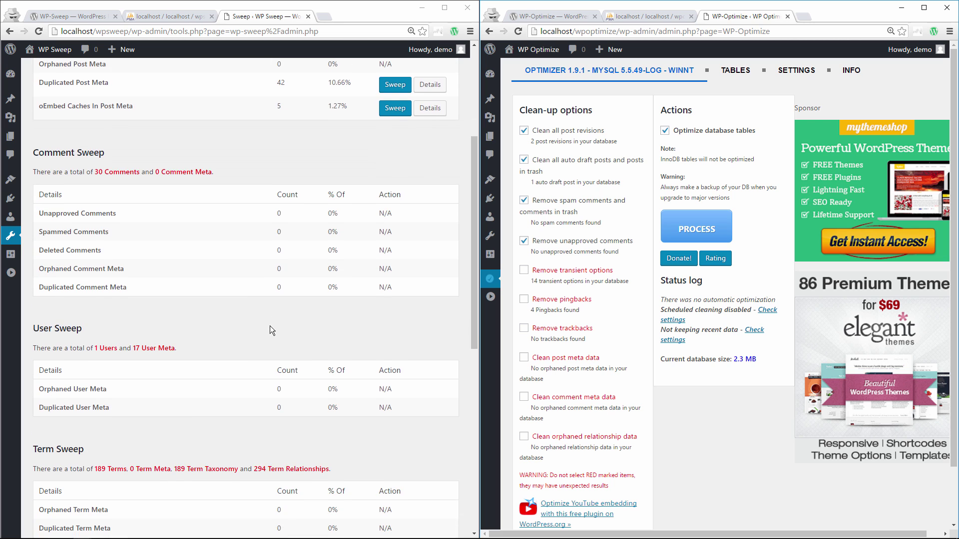
pyautogui.scroll(-3, 268, 322)
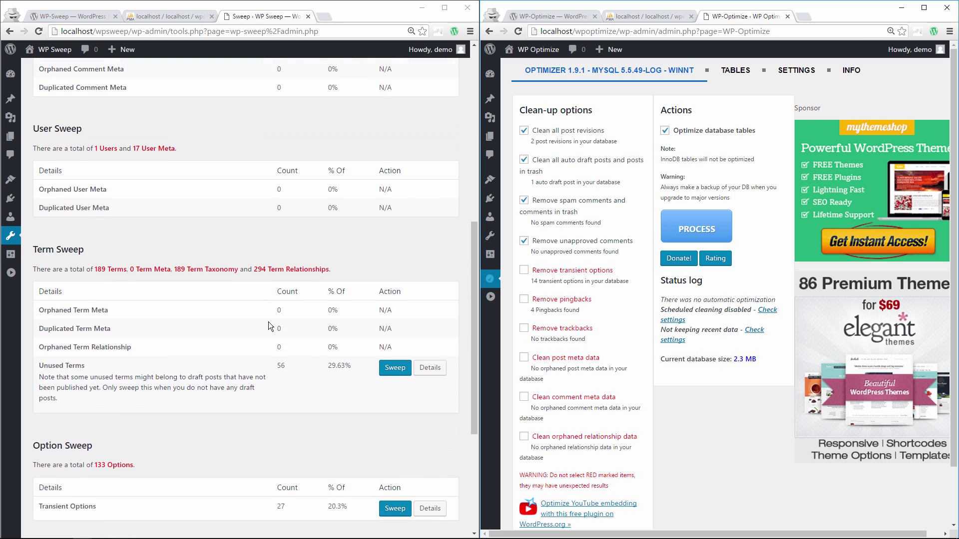
pyautogui.scroll(8, 305, 353)
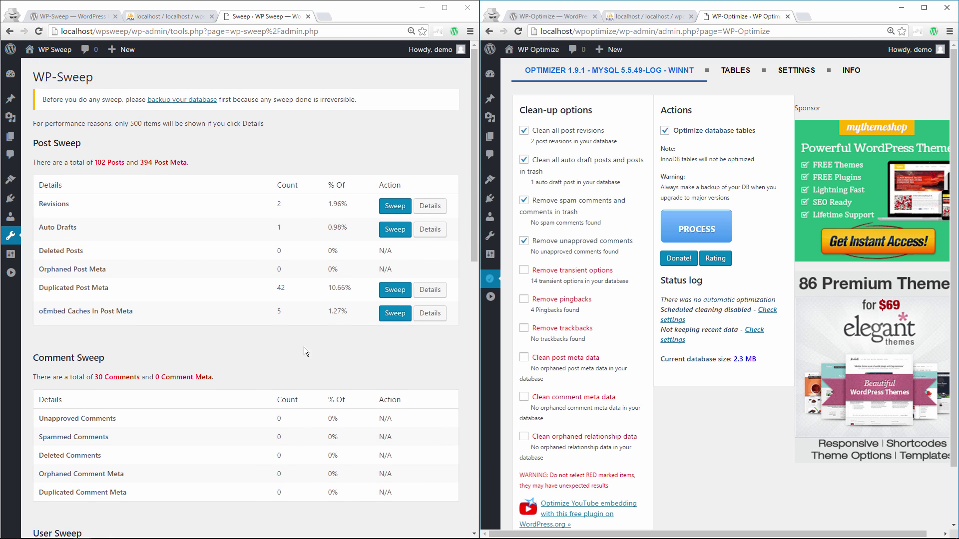
pyautogui.scroll(-3, 304, 346)
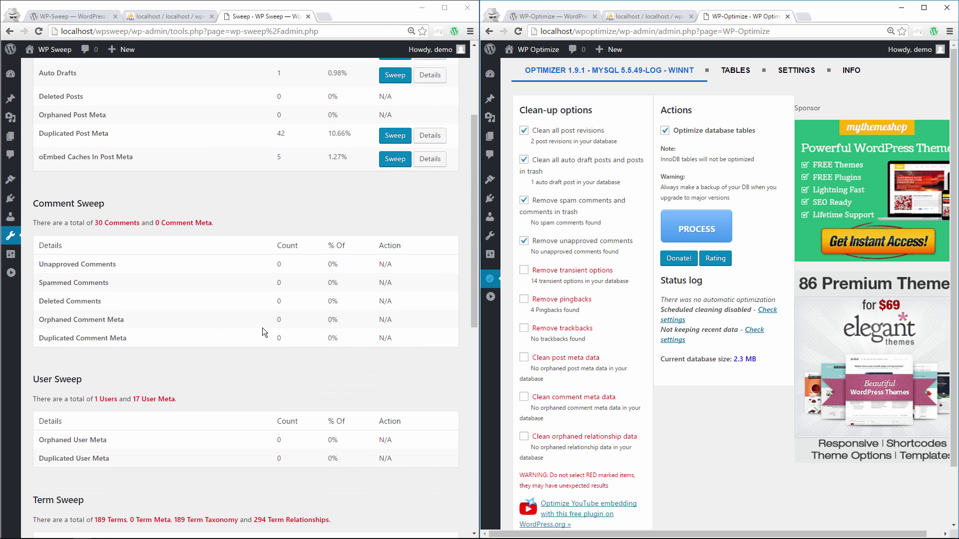
pyautogui.scroll(-3, 263, 329)
pyautogui.scroll(-7, 312, 321)
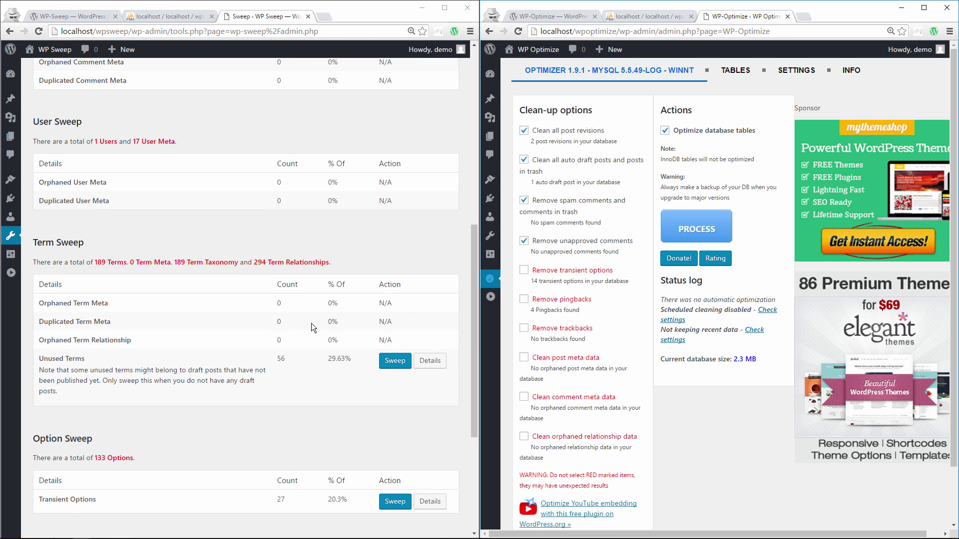
pyautogui.scroll(-1, 239, 336)
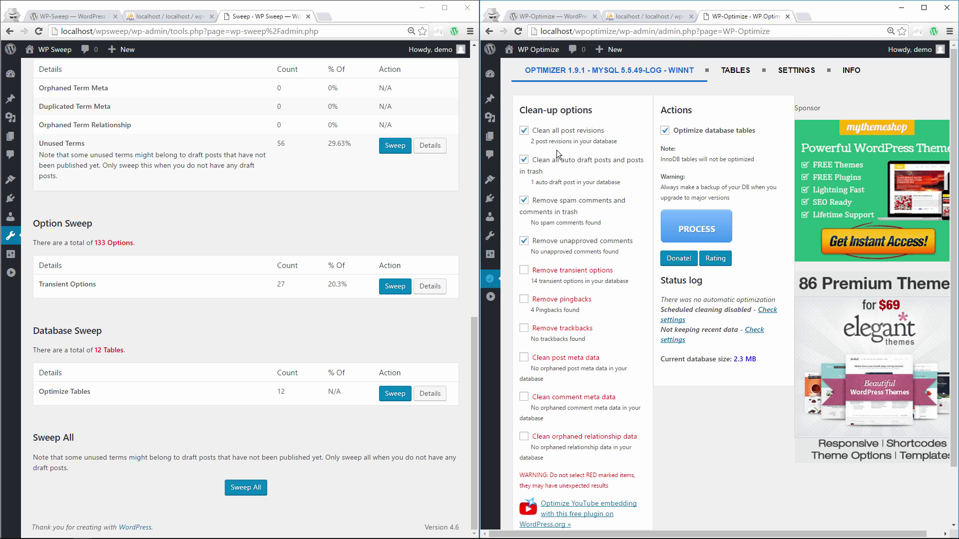
pyautogui.scroll(15, 227, 241)
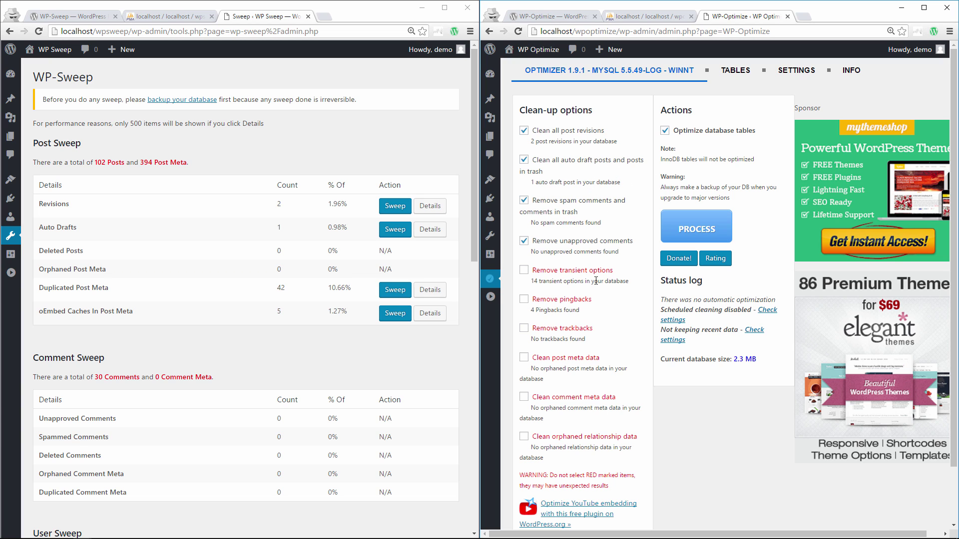
# - Enable 'Remove transient options' (accepting the warning) and 'Remove pingbacks' in WP-Optimize
pyautogui.click(523, 272)
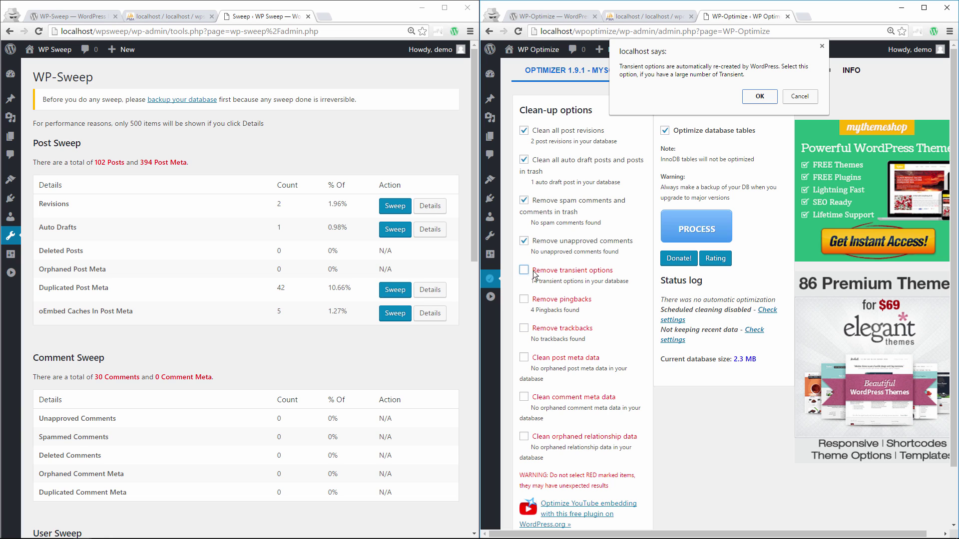
pyautogui.click(760, 96)
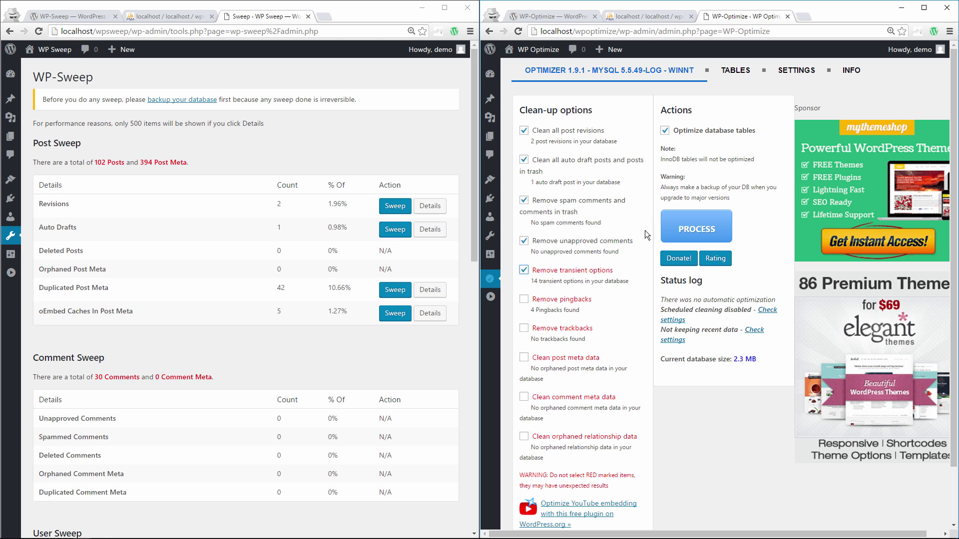
pyautogui.click(562, 299)
pyautogui.scroll(-1, 592, 412)
pyautogui.scroll(1, 591, 415)
pyautogui.scroll(-7, 310, 272)
pyautogui.scroll(7, 307, 285)
# - View the wpsweep and wpoptimize table lists in phpMyAdmin, each about 2.3 MiB
pyautogui.scroll(-14, 304, 278)
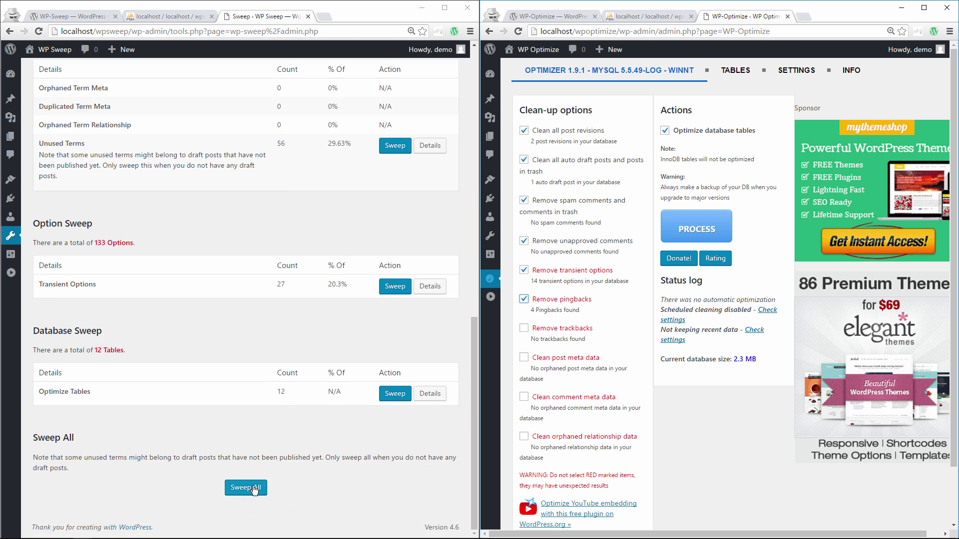
pyautogui.click(173, 17)
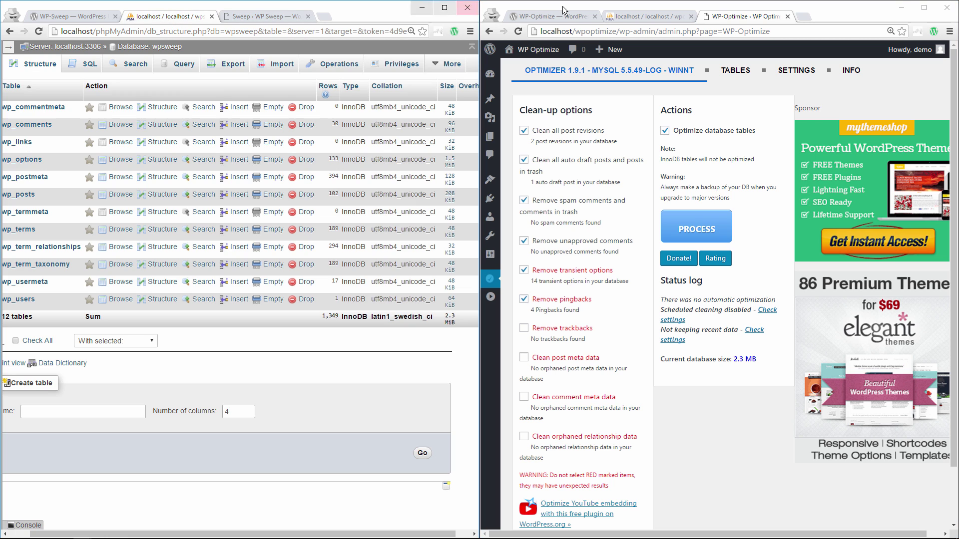
pyautogui.click(646, 20)
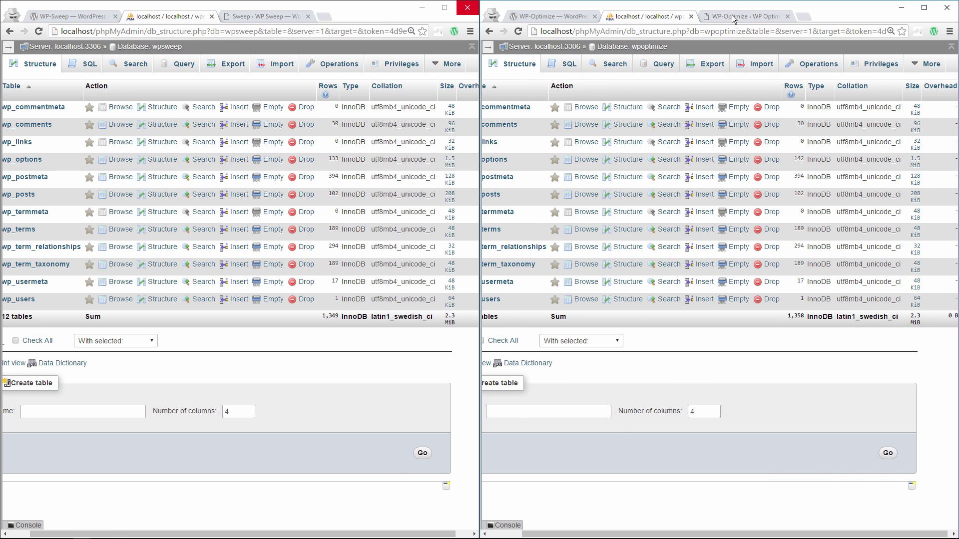
# - Run WP-Sweep's Sweep All and WP-Optimize's selected clean-ups, confirming the permanent-deletion warning
pyautogui.click(704, 20)
pyautogui.click(264, 16)
pyautogui.click(256, 489)
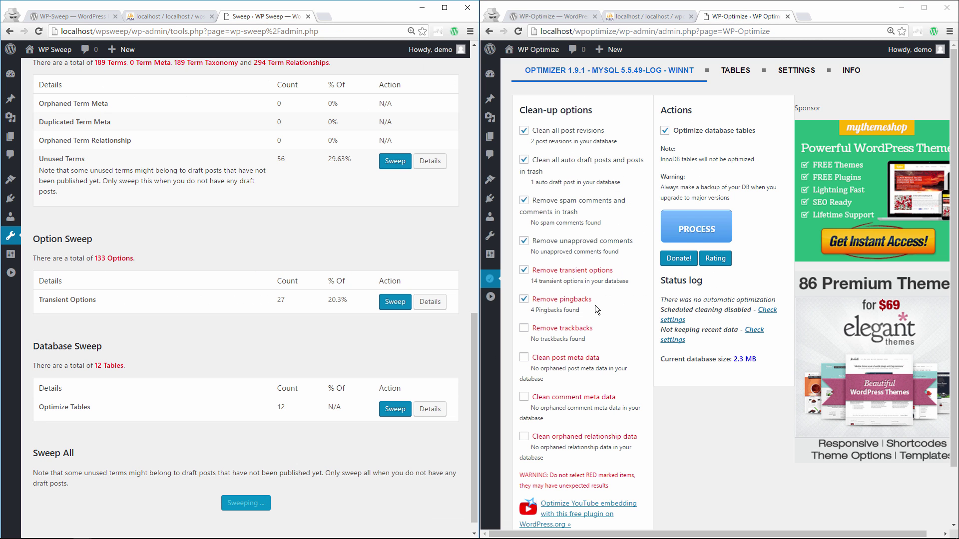
pyautogui.click(706, 224)
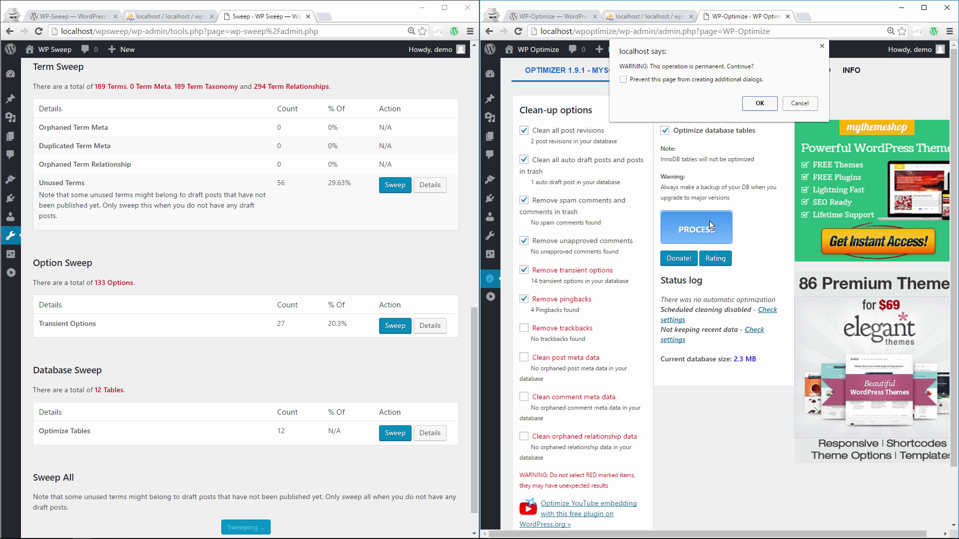
pyautogui.click(754, 105)
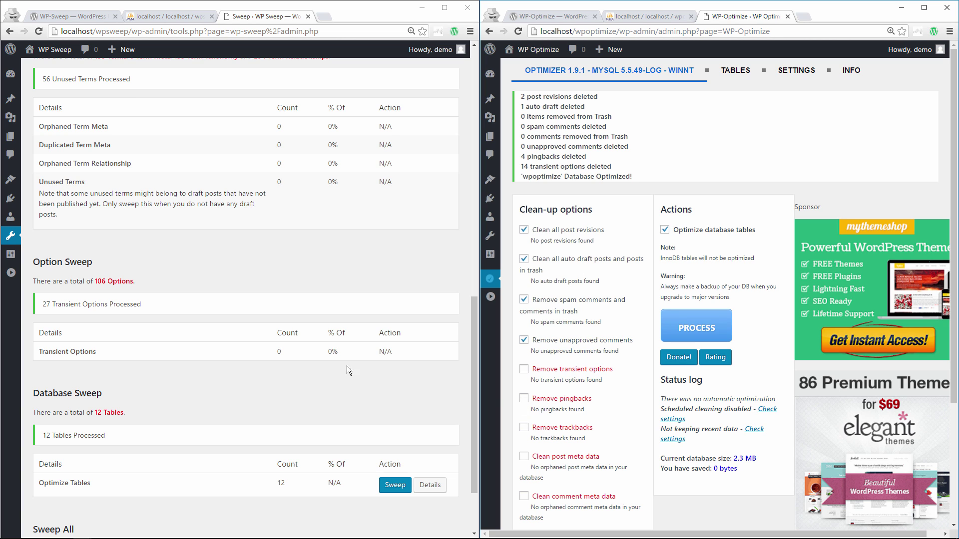
pyautogui.scroll(-3, 219, 343)
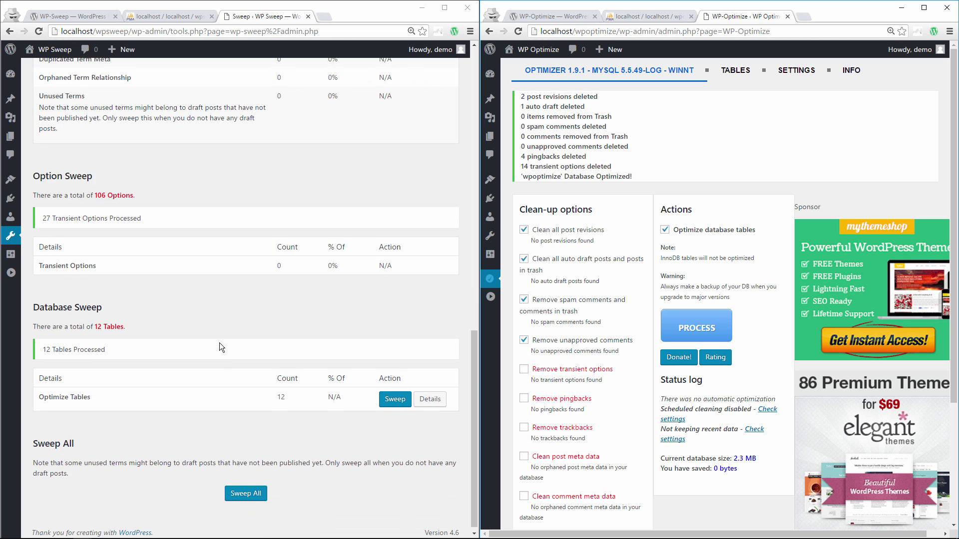
# - Reload both phpMyAdmin table lists to show wpsweep at 848 KiB and wpoptimize at 912 KiB
pyautogui.click(176, 18)
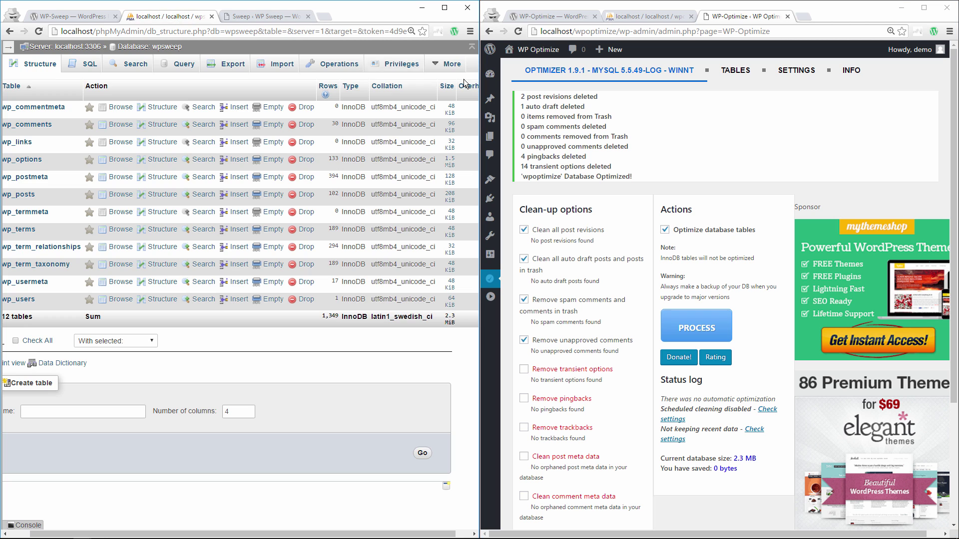
pyautogui.click(636, 18)
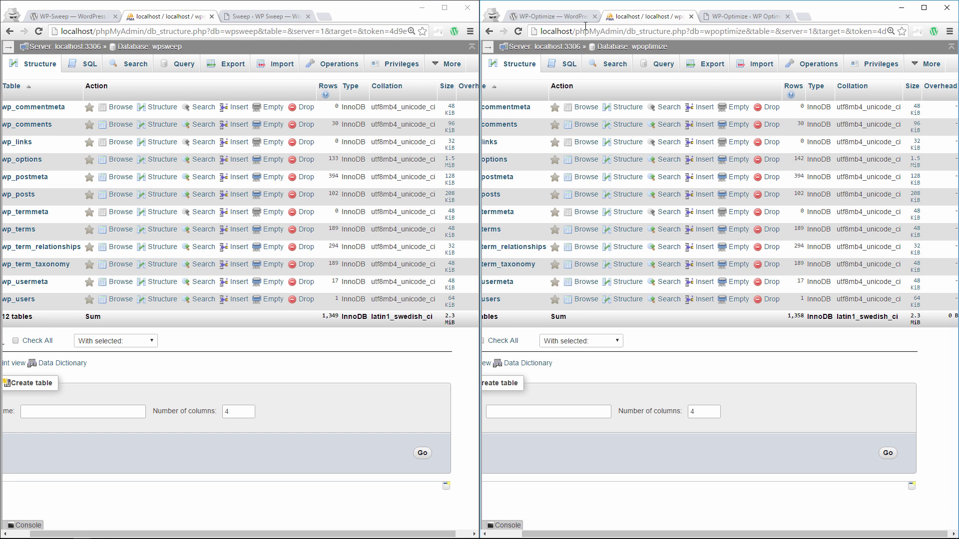
pyautogui.click(520, 32)
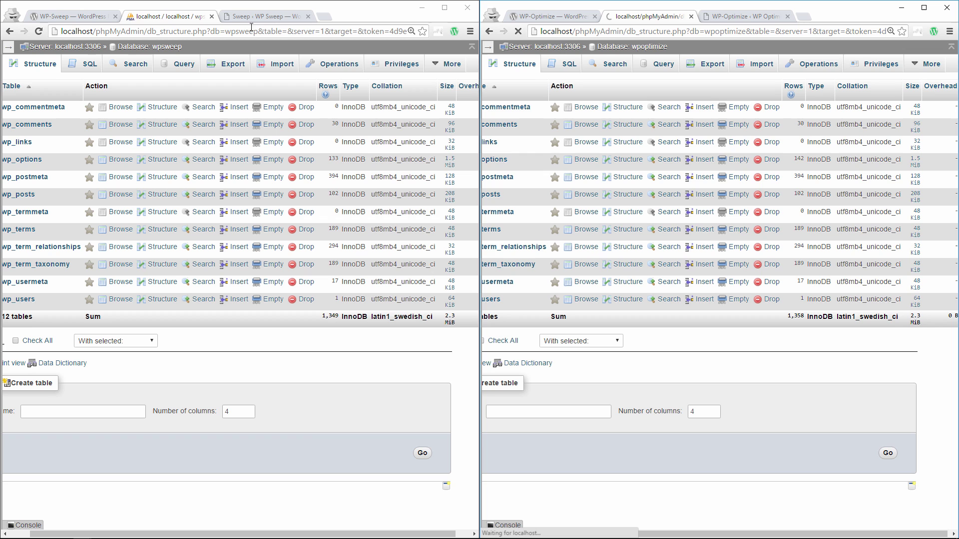
pyautogui.click(38, 33)
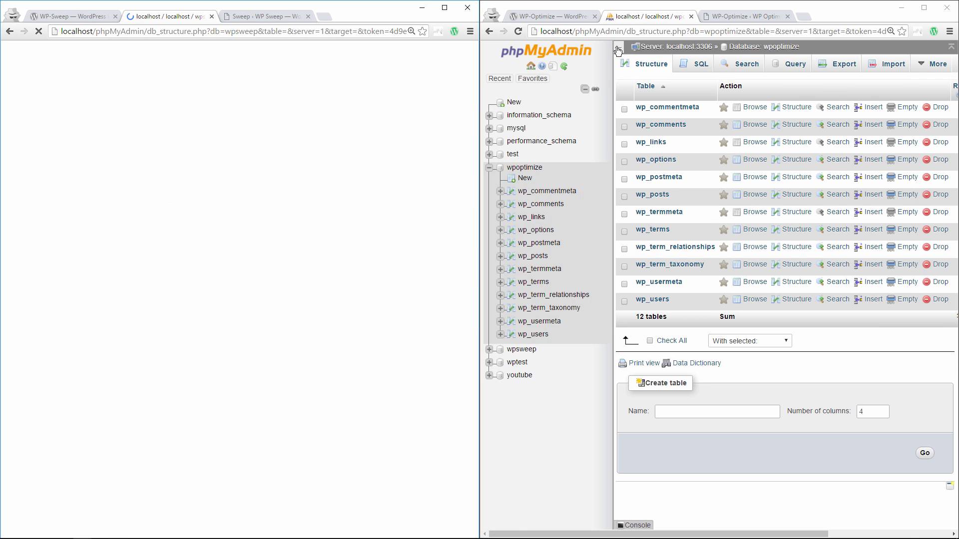
pyautogui.click(618, 49)
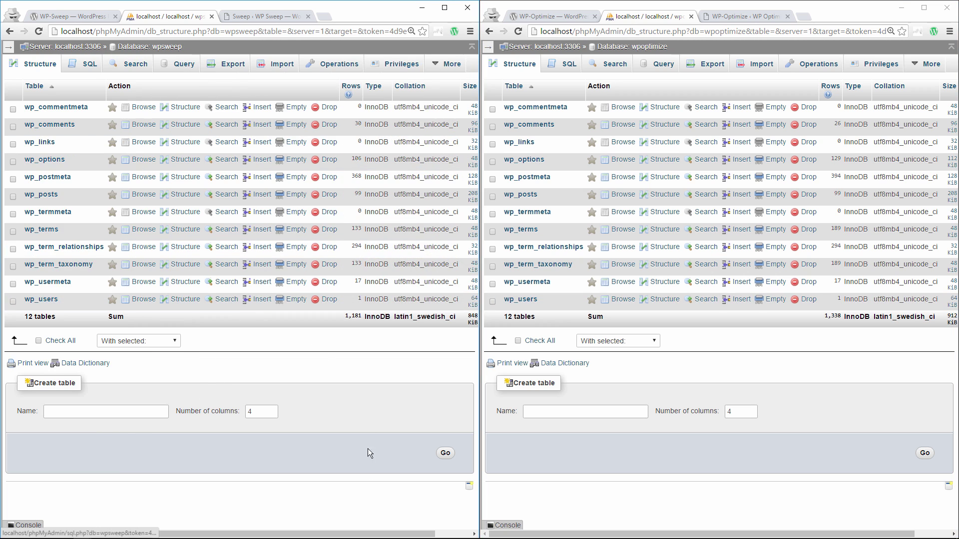
pyautogui.moveTo(362, 535); pyautogui.dragTo(446, 336)
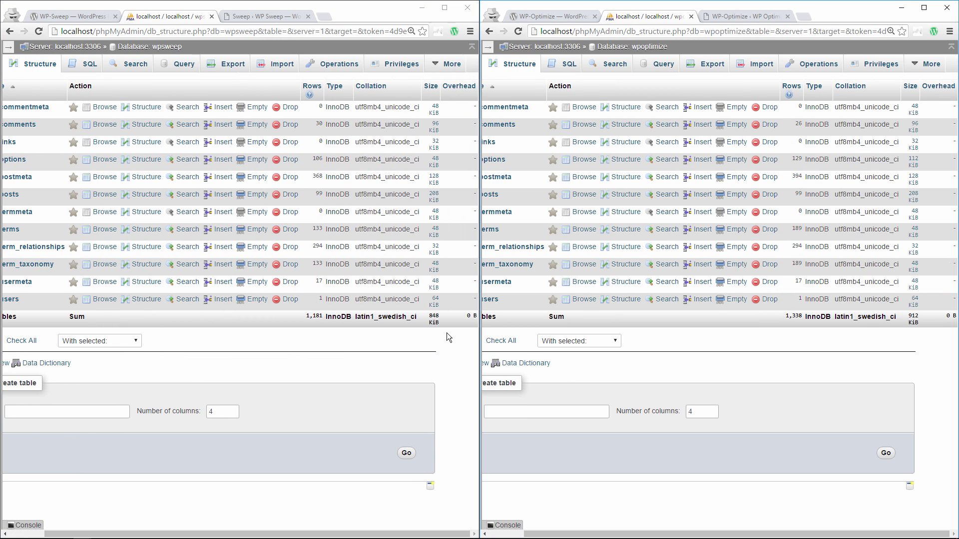